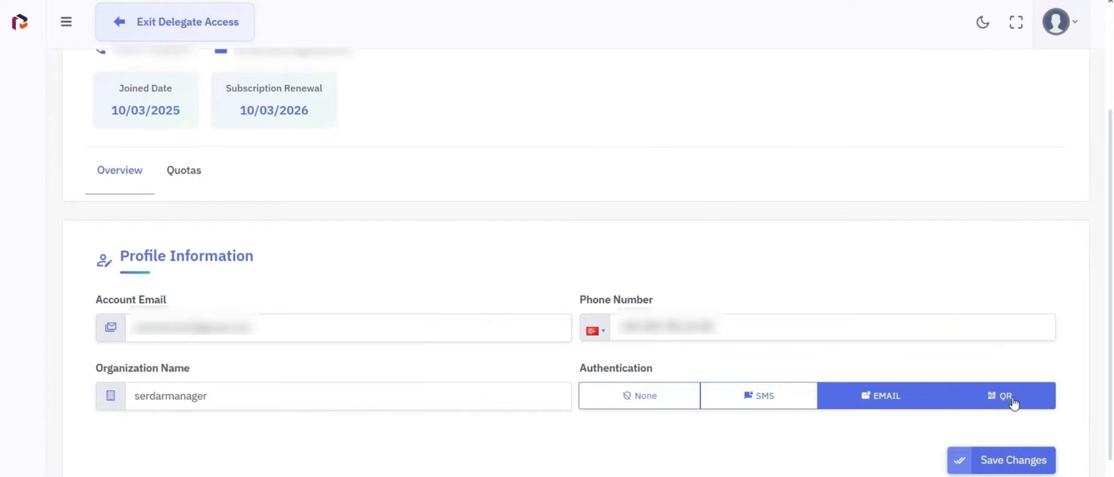
# Review the profile's quota bars, showing 2 of 32 customers used.
pyautogui.scroll(3, 972, 309)
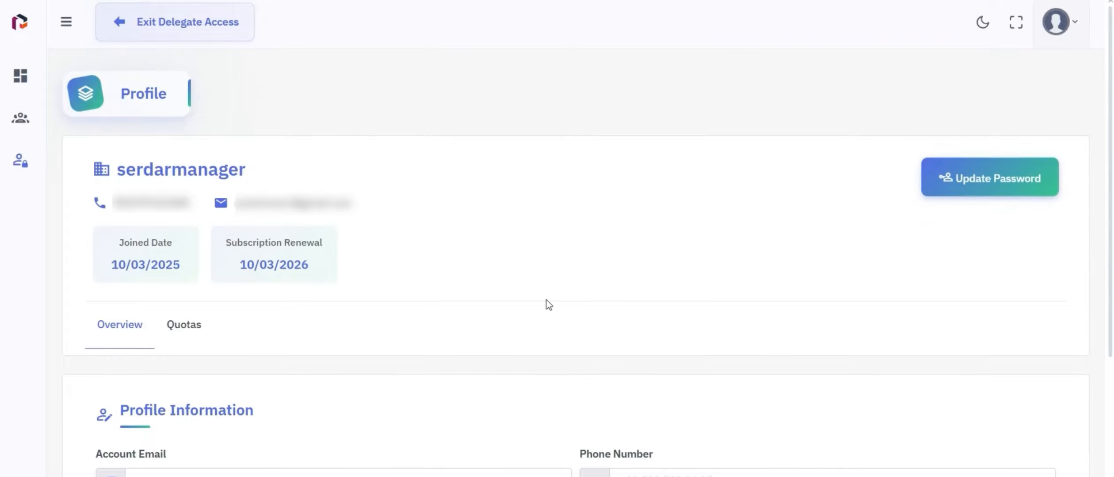
pyautogui.click(179, 330)
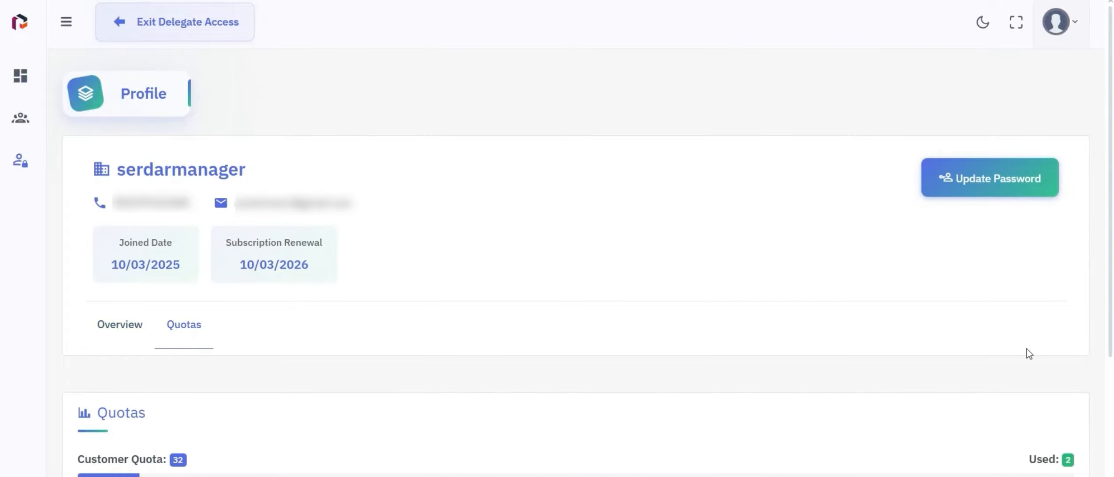
pyautogui.scroll(-5, 972, 389)
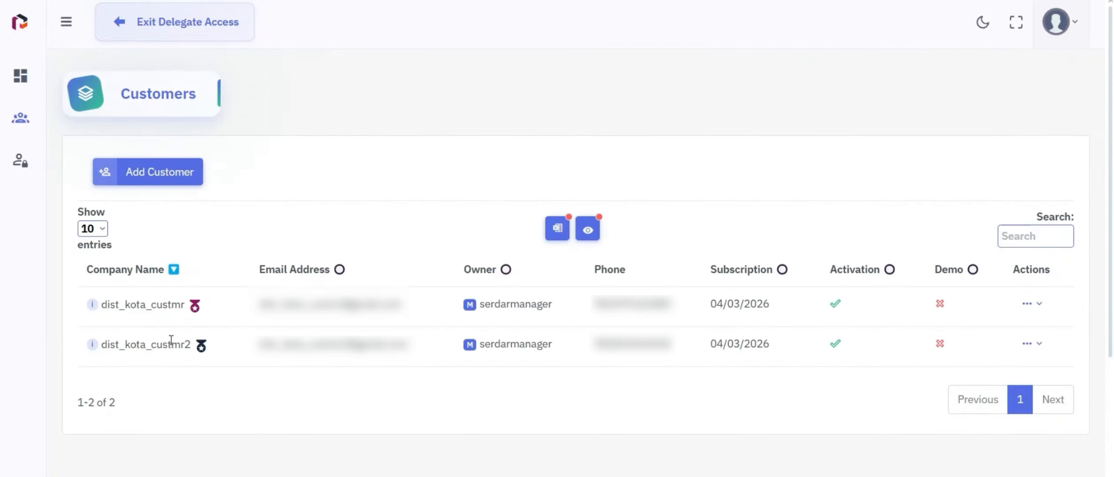
# Start a new customer named Coslat with its e-mail, phone number and linked account limit 2.
pyautogui.click(142, 173)
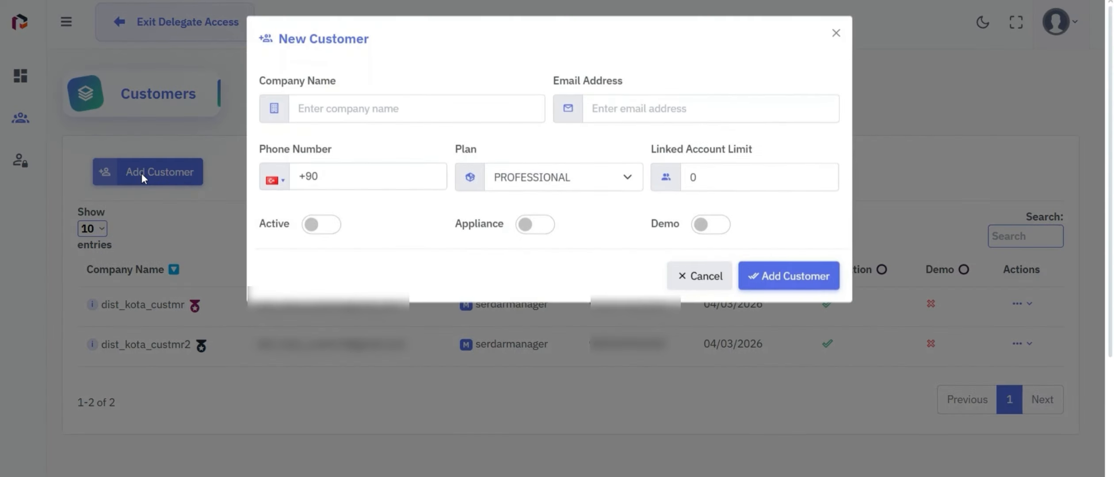
pyautogui.click(354, 108)
pyautogui.write('Co')
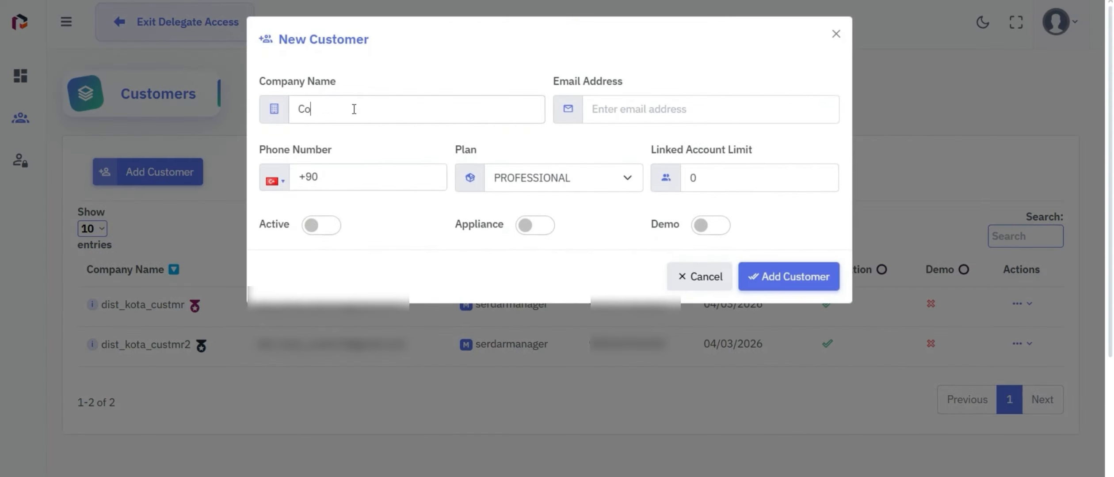
pyautogui.write('slat')
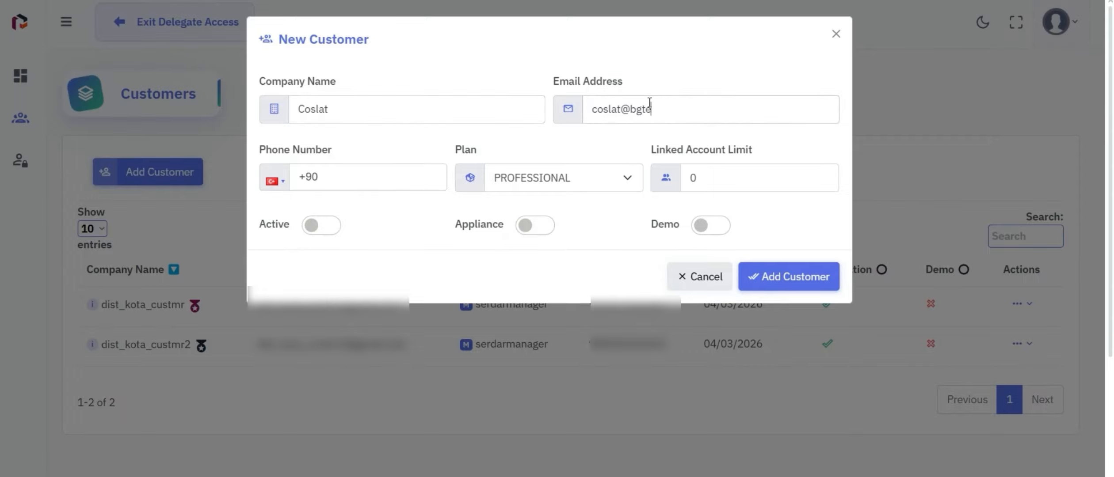
pyautogui.click(398, 177)
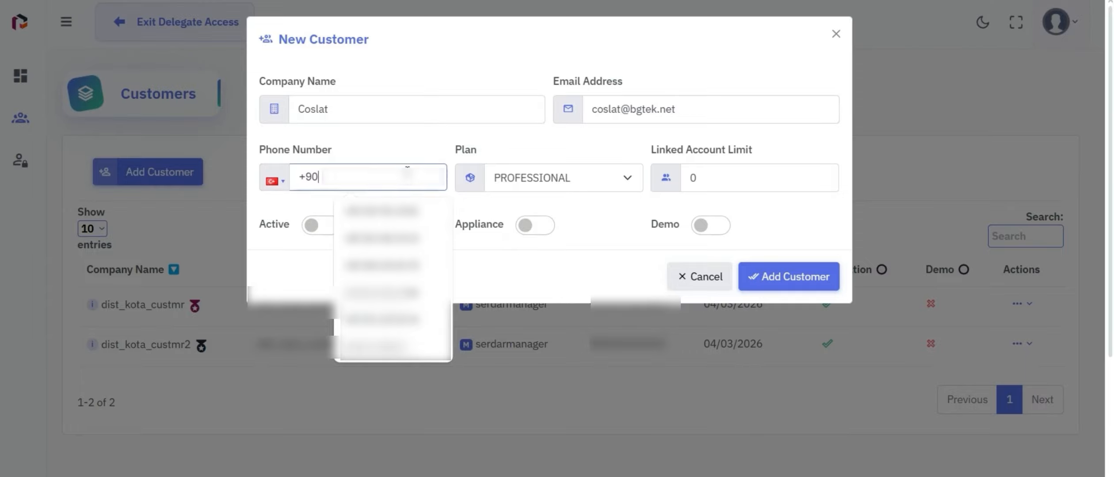
pyautogui.click(407, 265)
pyautogui.moveTo(705, 178); pyautogui.dragTo(688, 177)
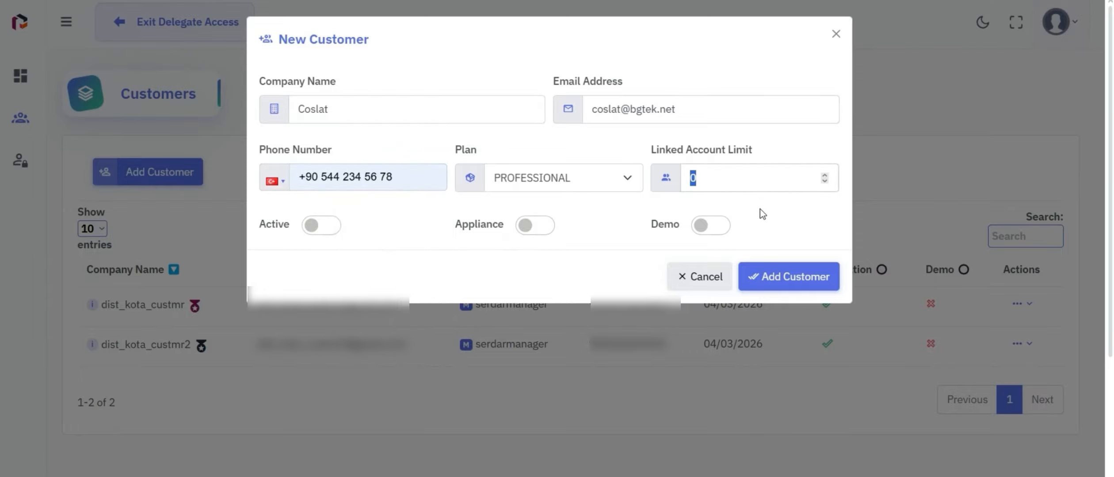
pyautogui.write('2')
# Make Coslat active with its database stored on the appliance, and submit the customer.
pyautogui.click(310, 230)
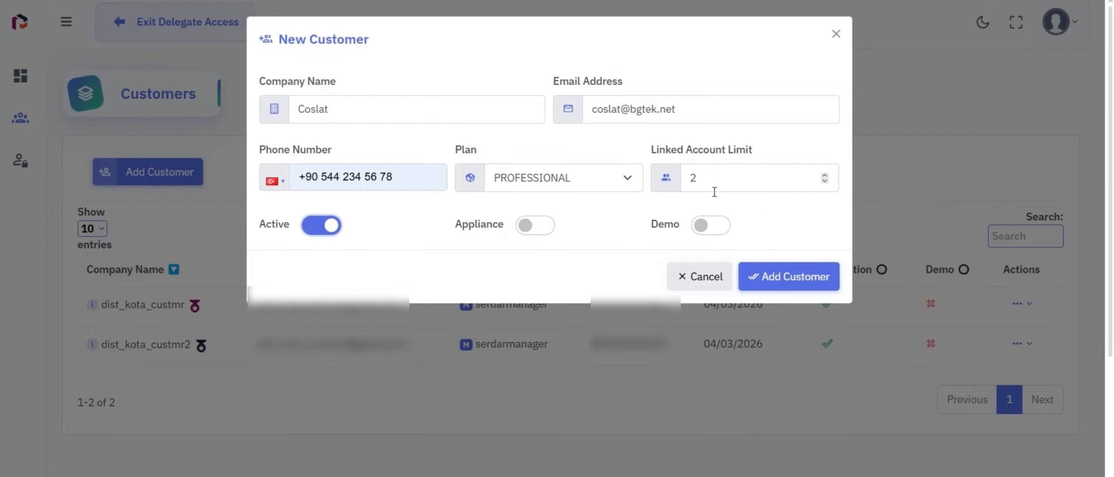
pyautogui.click(541, 234)
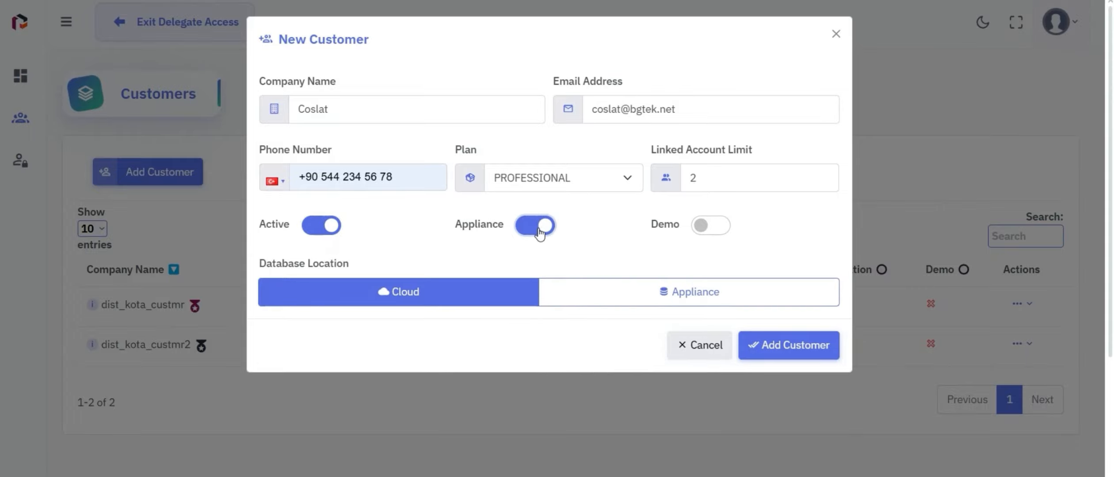
pyautogui.click(634, 297)
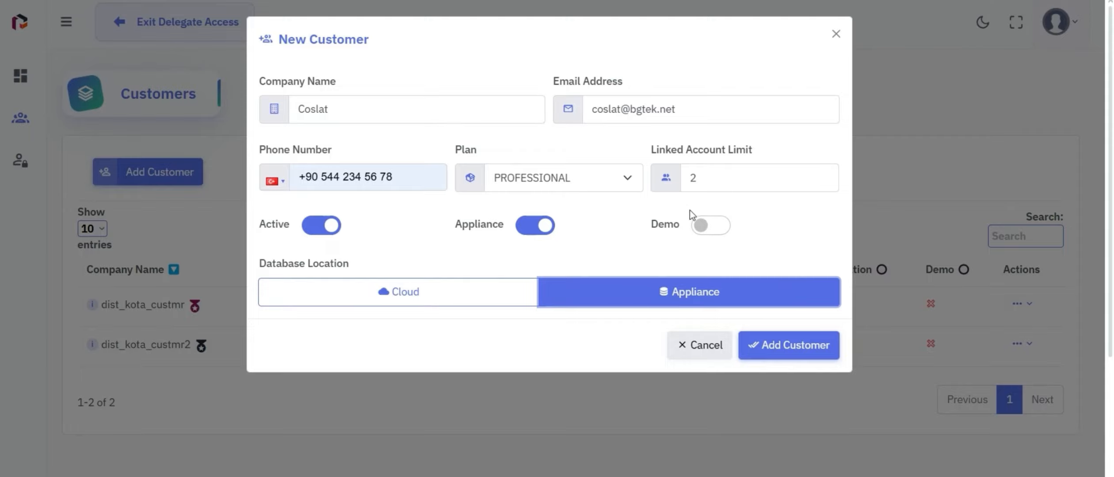
pyautogui.click(774, 344)
pyautogui.click(597, 347)
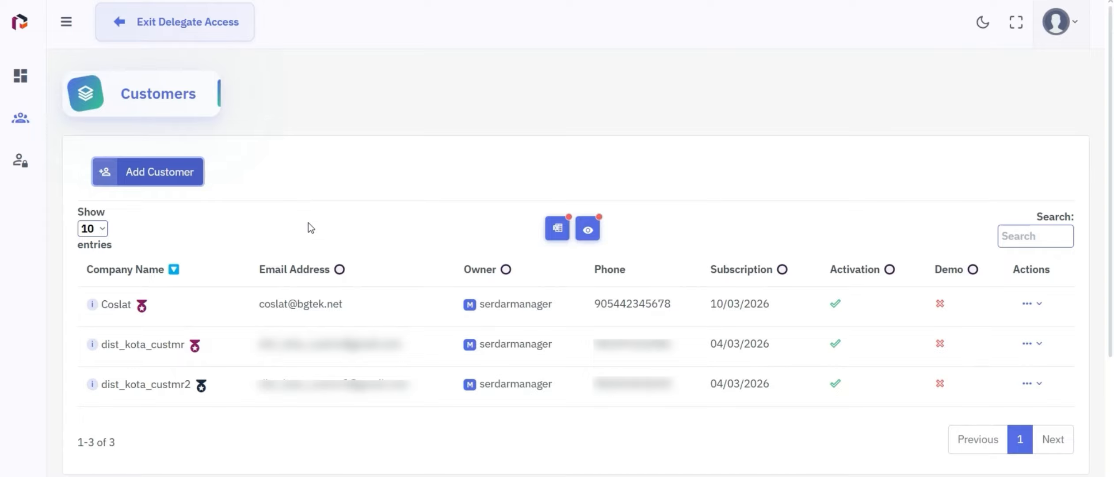
# Open Coslat's Customer Details page and scroll down to its Modules section.
pyautogui.click(1037, 304)
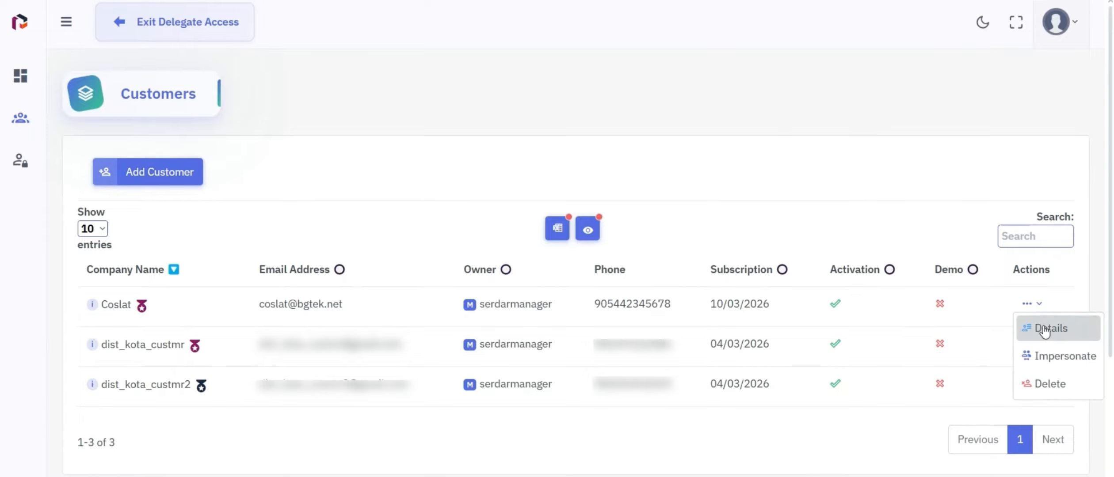
pyautogui.click(1045, 330)
pyautogui.scroll(-8, 897, 231)
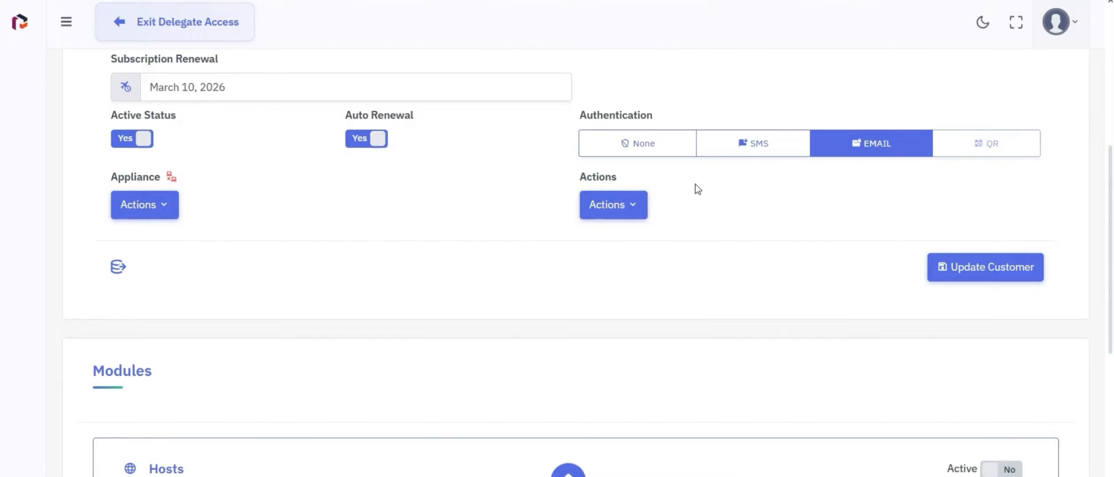
# Add the Cyber Watch module to Coslat.
pyautogui.click(630, 207)
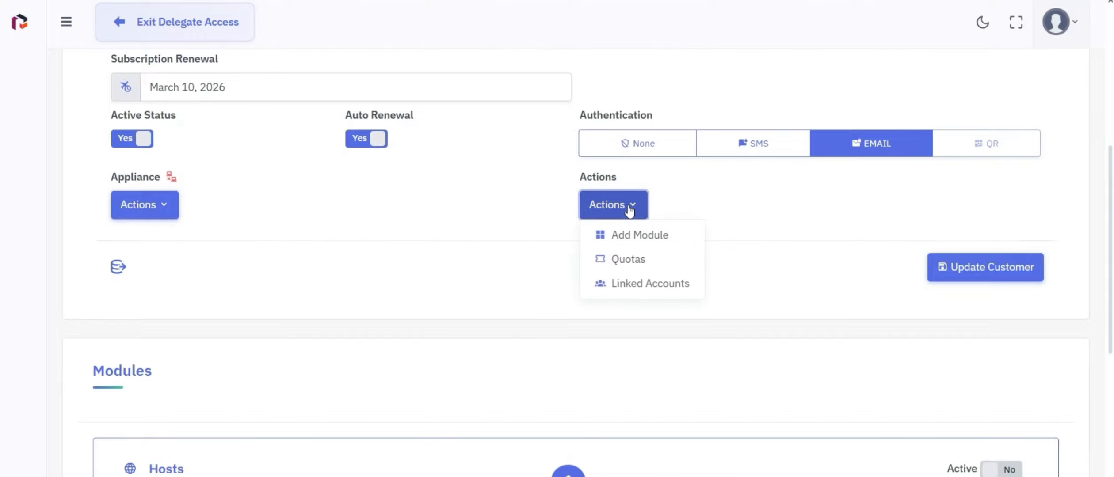
pyautogui.click(628, 235)
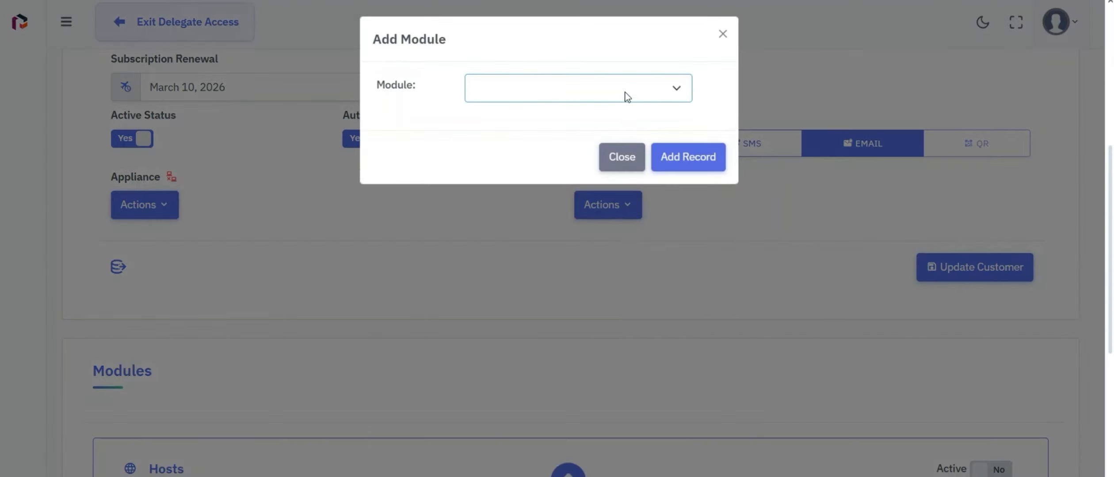
pyautogui.click(627, 96)
pyautogui.click(621, 152)
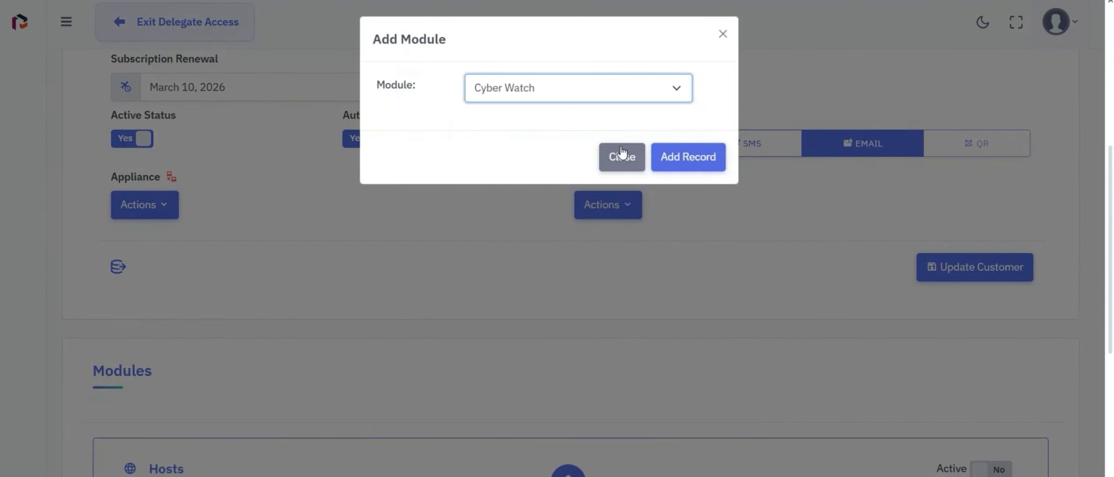
pyautogui.click(697, 165)
pyautogui.click(620, 340)
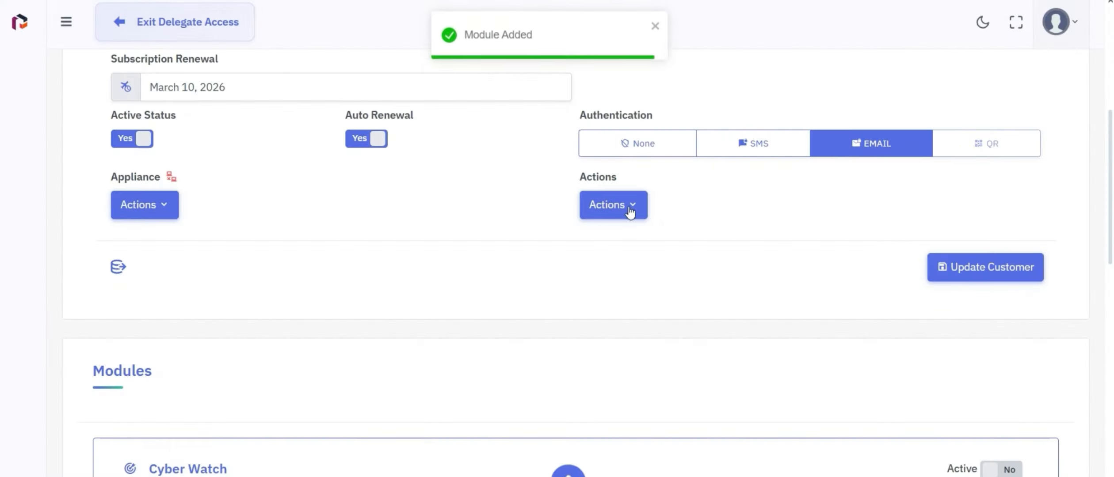
# Add the Web Applications module to Coslat.
pyautogui.click(630, 215)
pyautogui.click(645, 234)
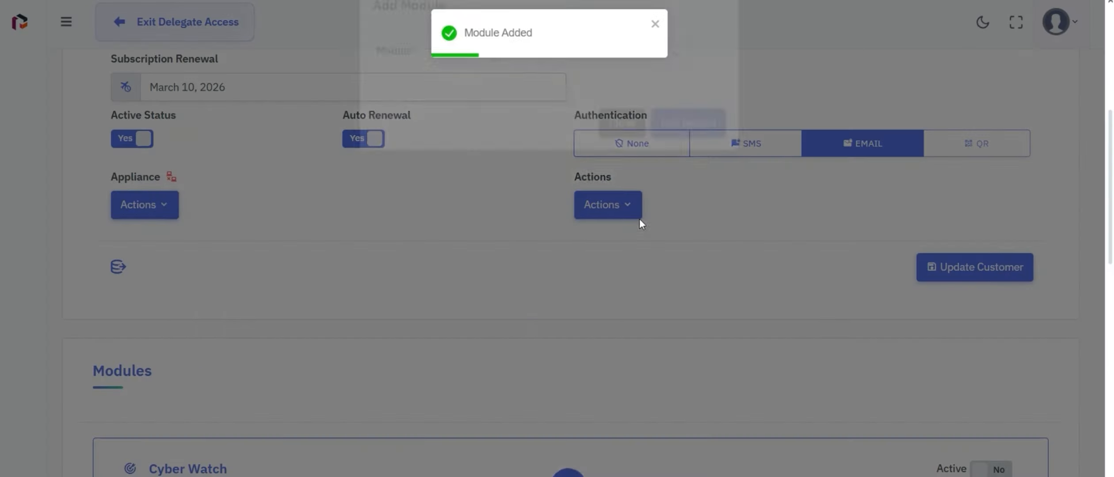
pyautogui.click(627, 91)
pyautogui.click(628, 145)
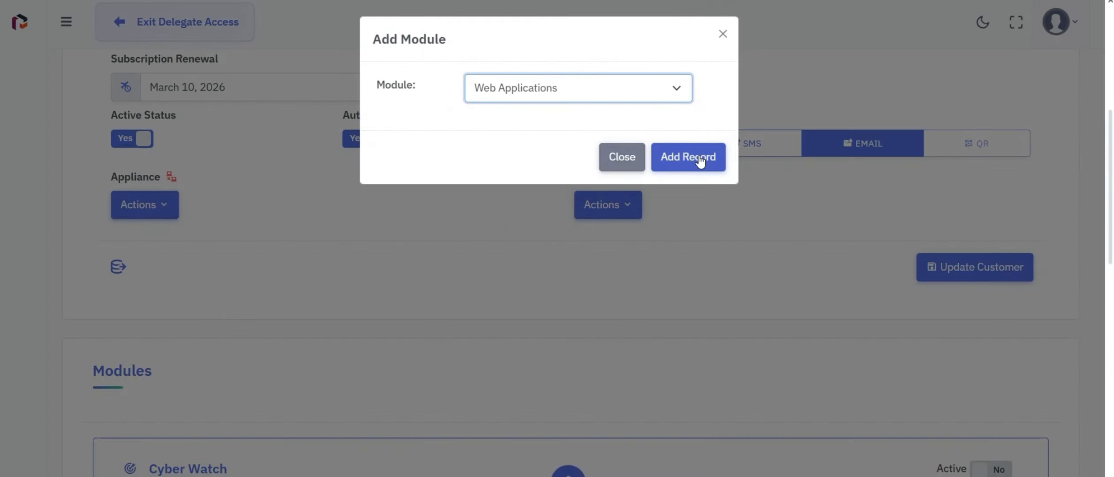
pyautogui.click(699, 159)
pyautogui.click(614, 346)
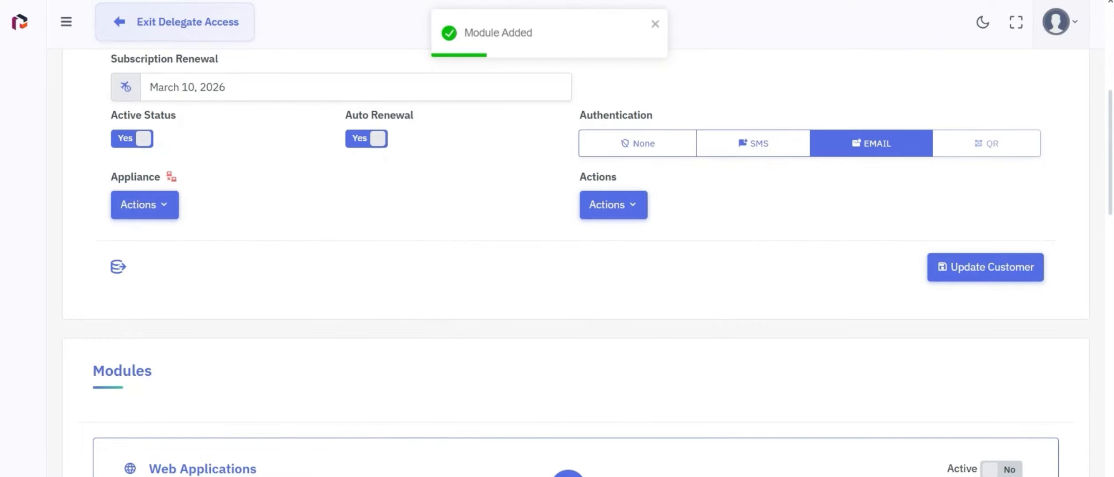
# Set the Web Applications module's Number Of Url Address to 3 and save.
pyautogui.scroll(-7, 1110, 194)
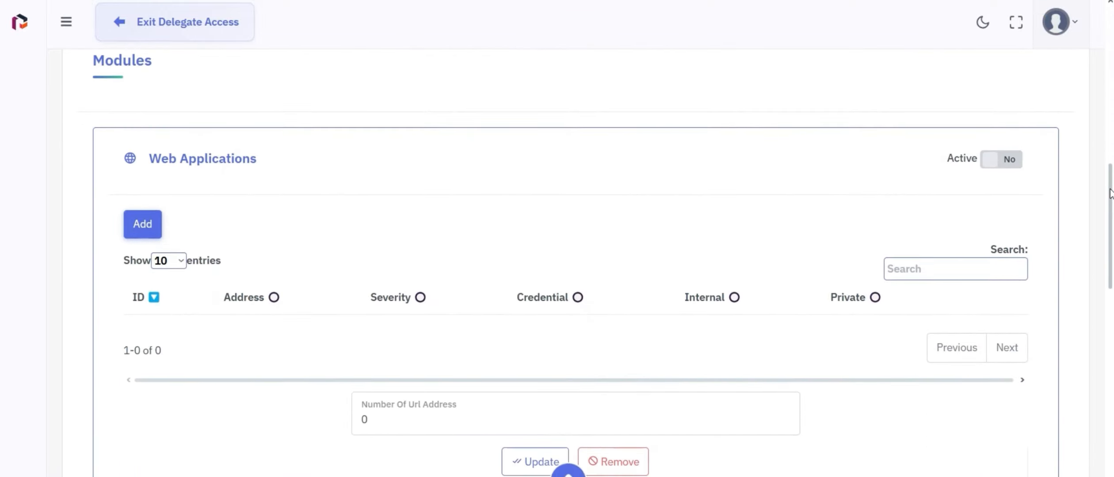
pyautogui.scroll(10, 1058, 349)
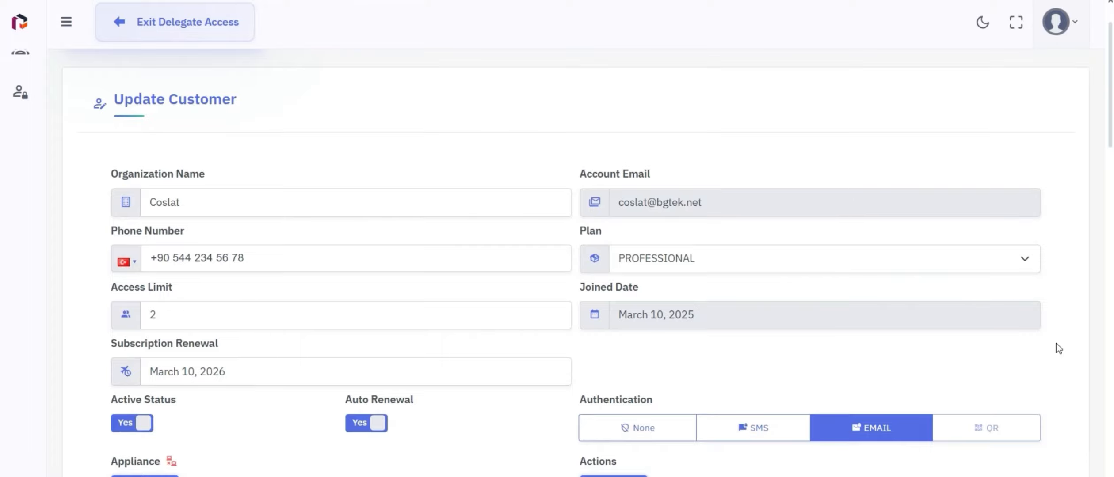
pyautogui.moveTo(1109, 123); pyautogui.dragTo(1083, 281)
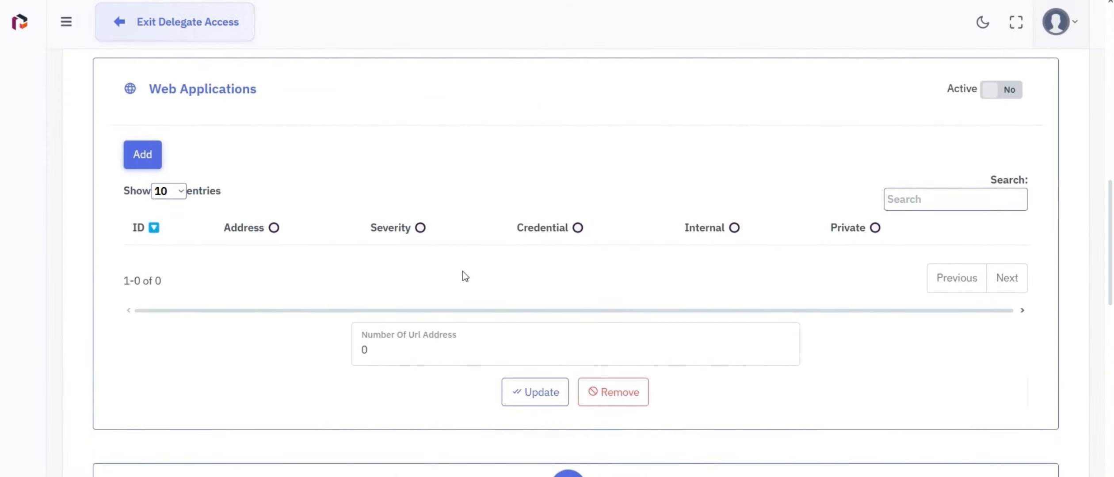
pyautogui.moveTo(385, 353); pyautogui.dragTo(349, 351)
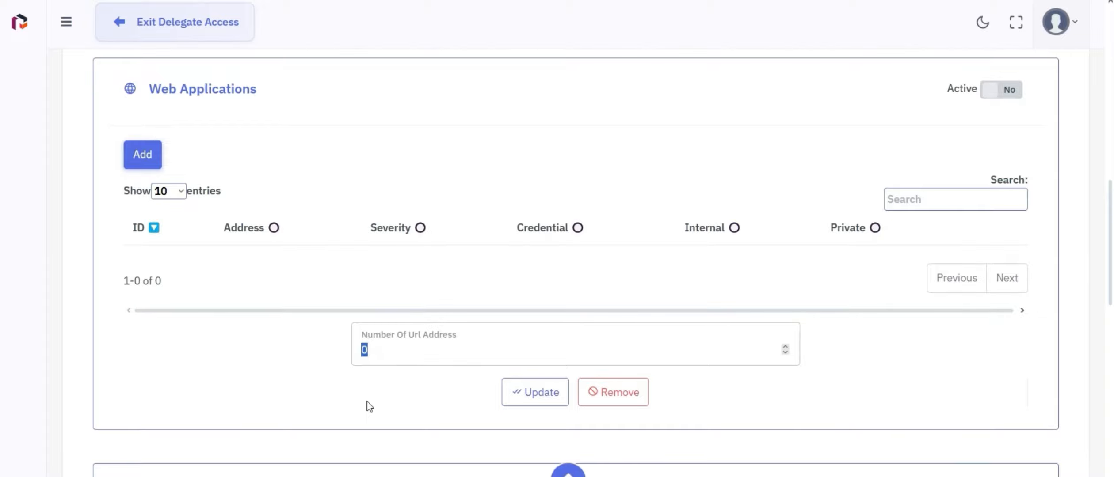
pyautogui.write('3')
pyautogui.click(546, 395)
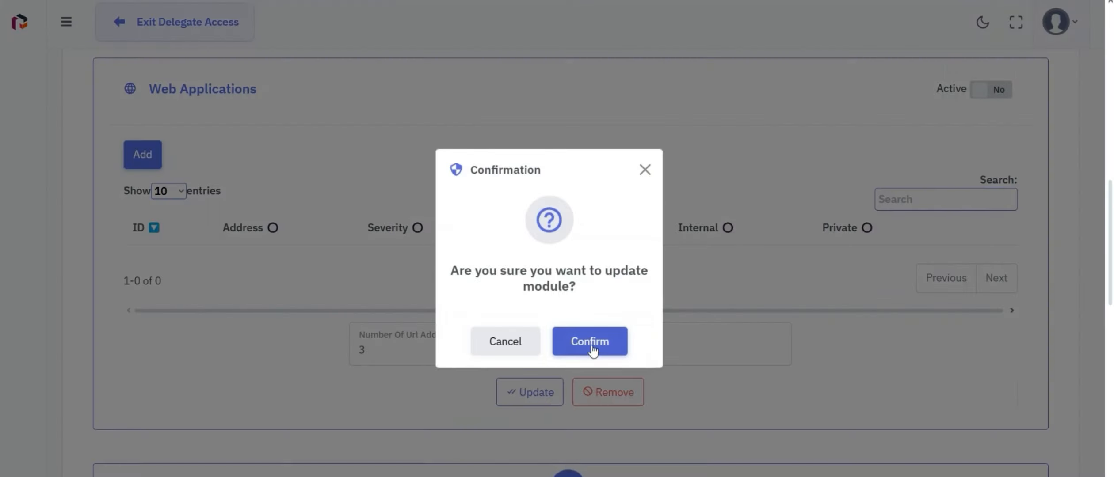
pyautogui.click(592, 344)
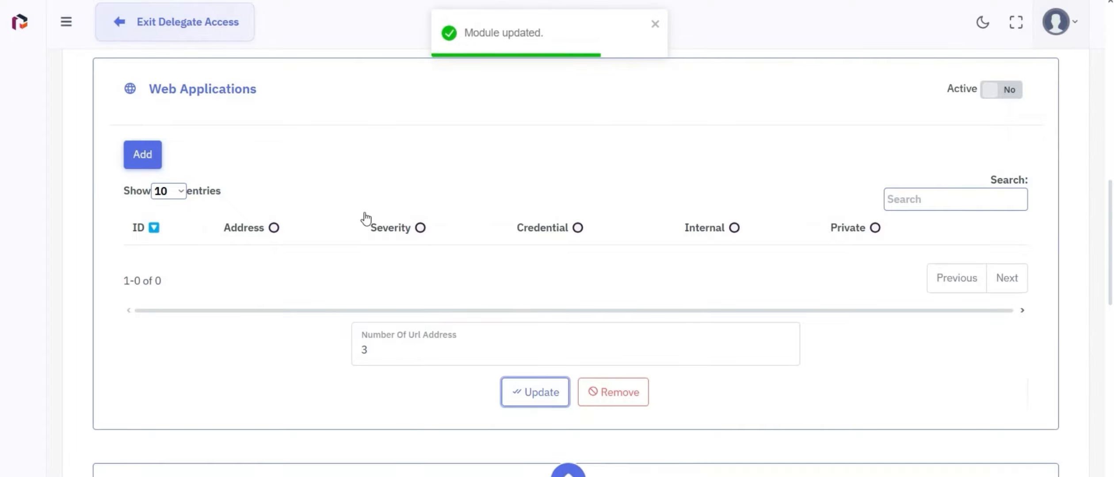
# Switch the Web Applications module to active and save the update.
pyautogui.click(985, 91)
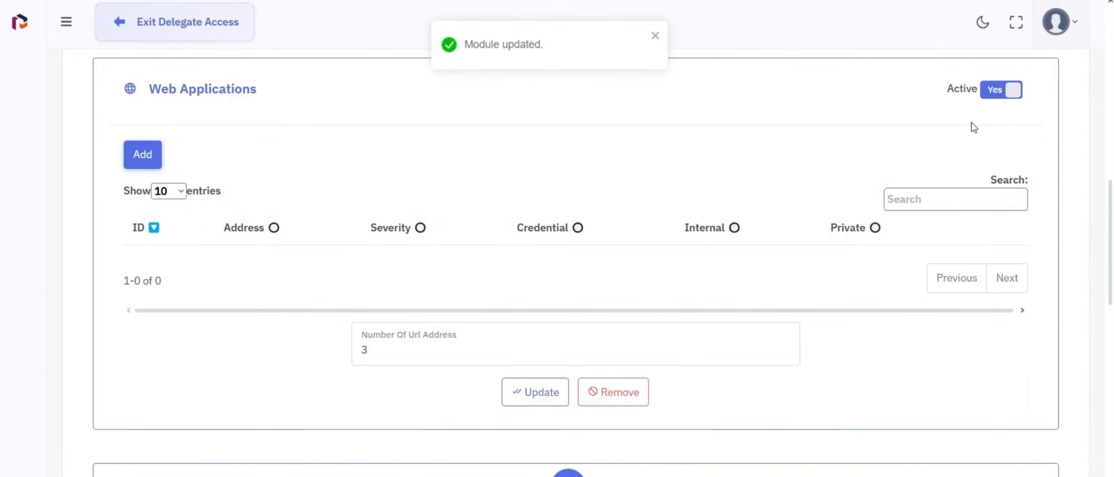
pyautogui.click(526, 392)
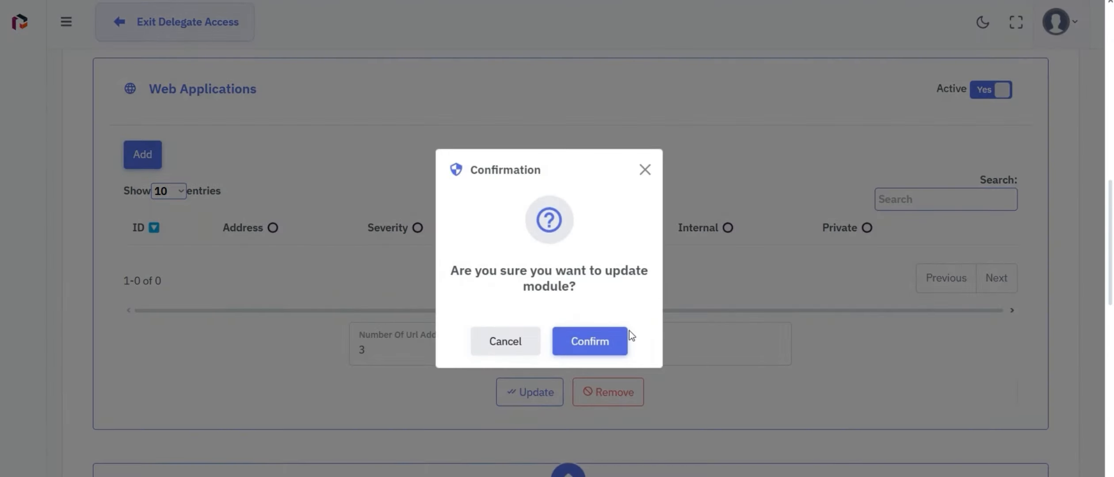
pyautogui.click(614, 347)
pyautogui.scroll(-8, 574, 266)
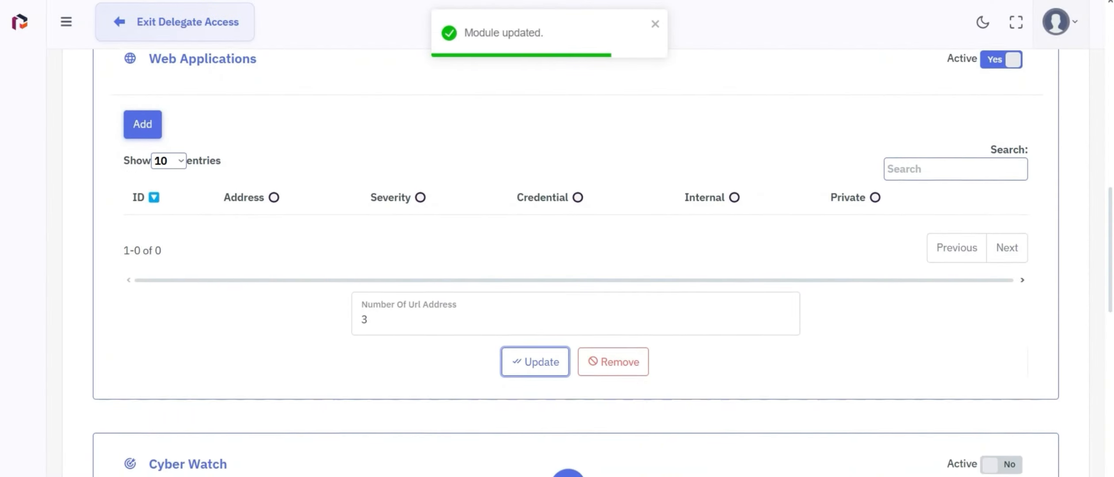
# Set the Cyber Watch module's Number of Asset to 5 and save.
pyautogui.scroll(-2, 575, 266)
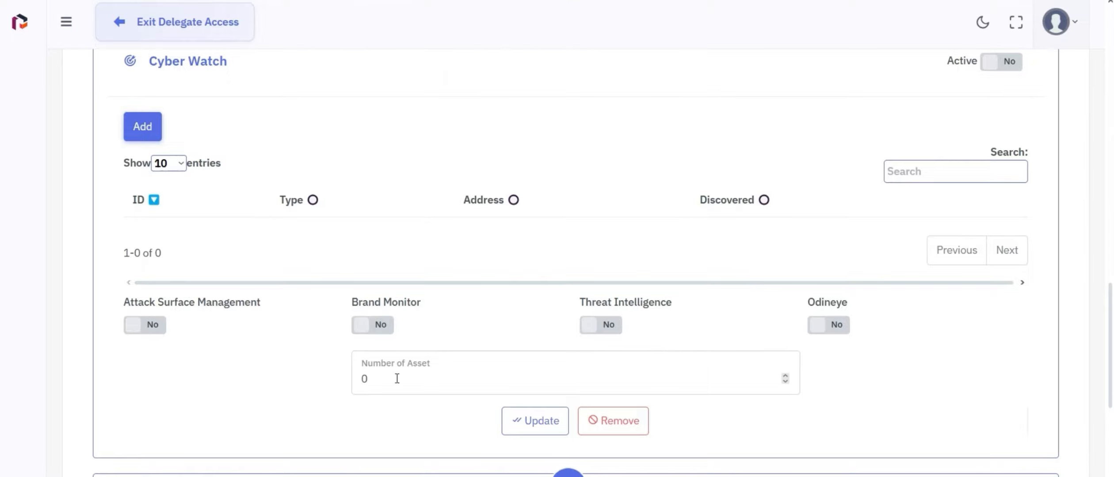
pyautogui.moveTo(397, 378); pyautogui.dragTo(350, 385)
pyautogui.write('5')
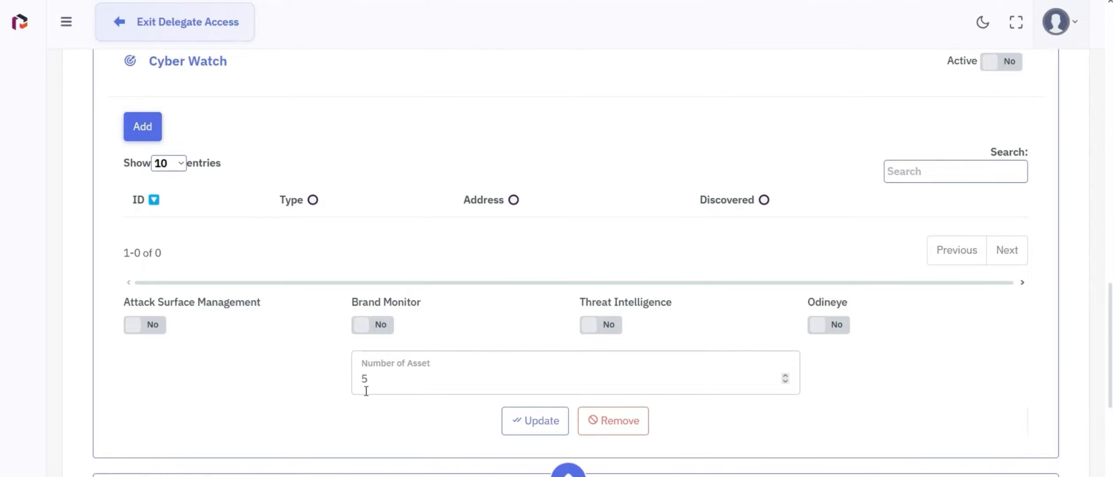
pyautogui.click(532, 421)
pyautogui.click(615, 345)
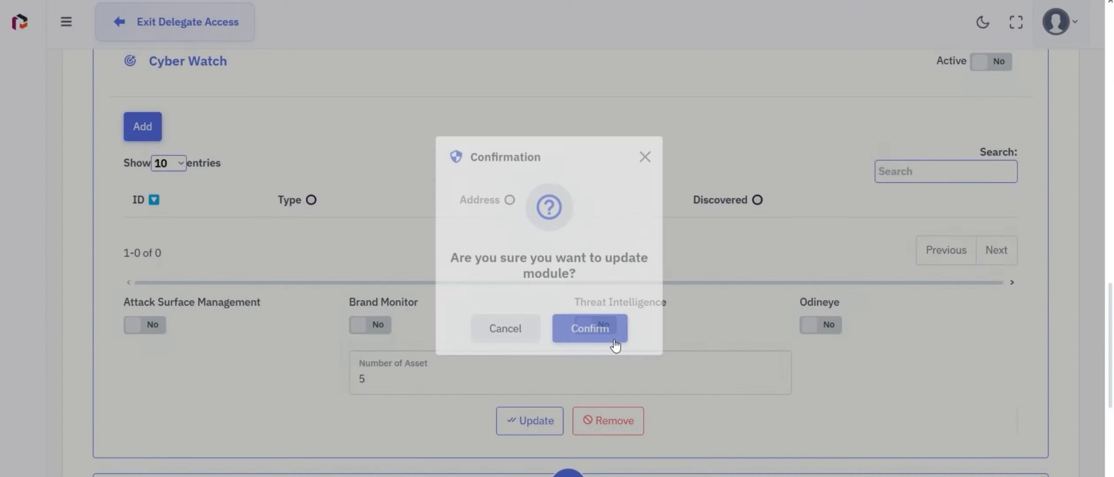
# Switch the Cyber Watch module to active and save the update.
pyautogui.click(1012, 62)
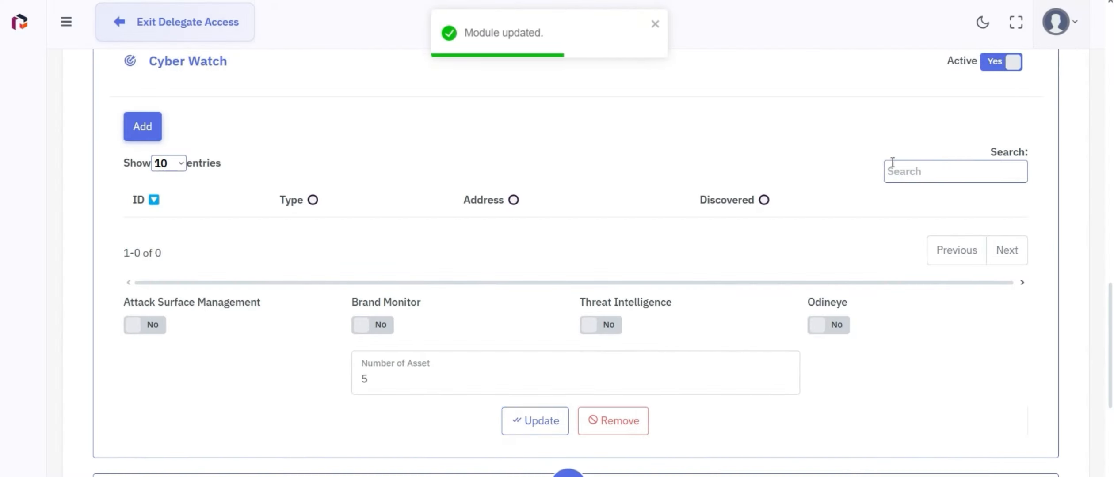
pyautogui.click(540, 425)
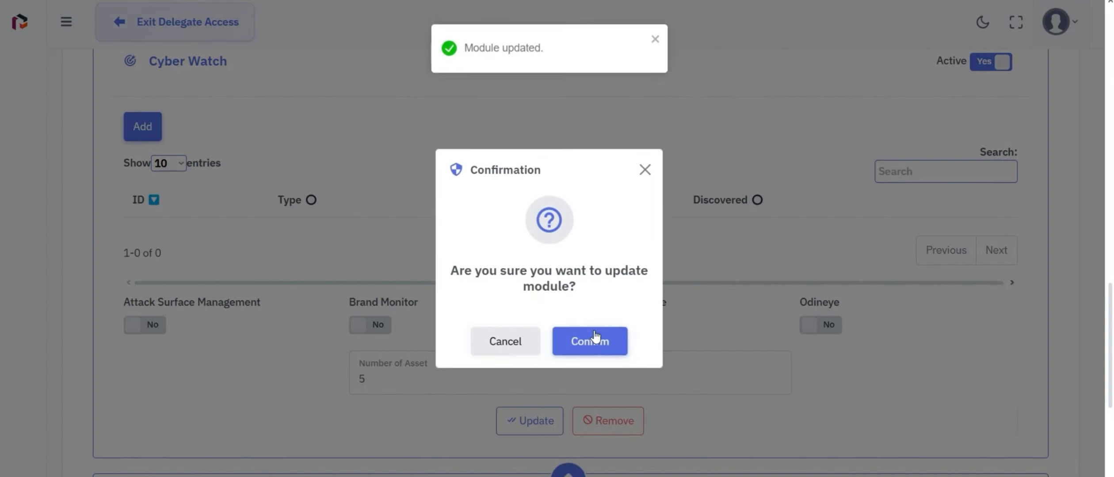
pyautogui.click(595, 342)
# Switch the Hosts module to active with Number Of IP Address 512, and save.
pyautogui.scroll(-8, 1109, 296)
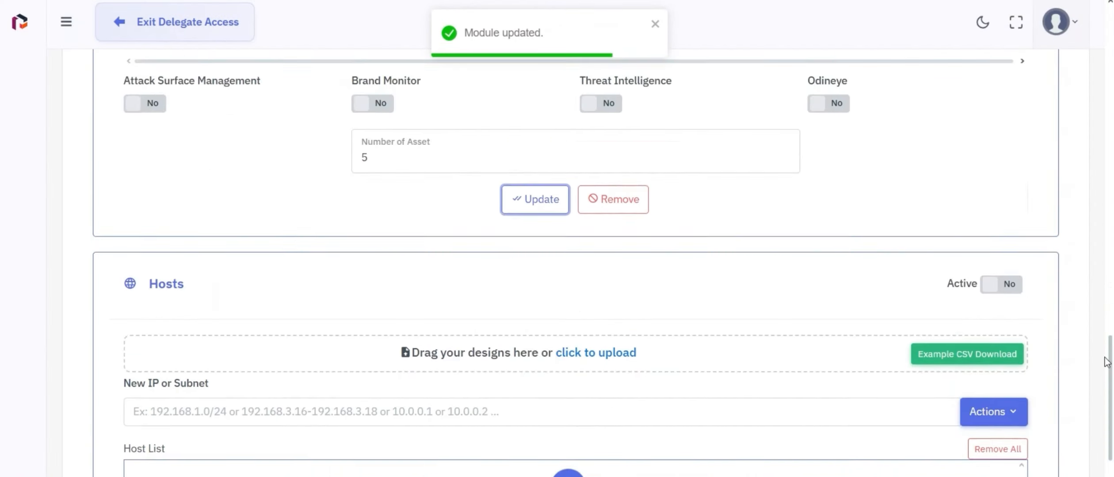
pyautogui.click(991, 150)
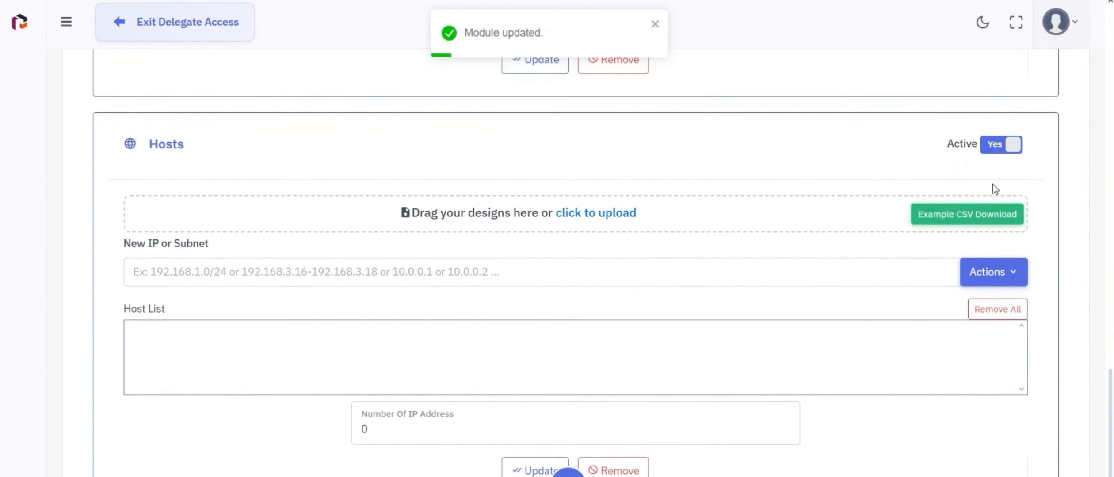
pyautogui.doubleClick(361, 443)
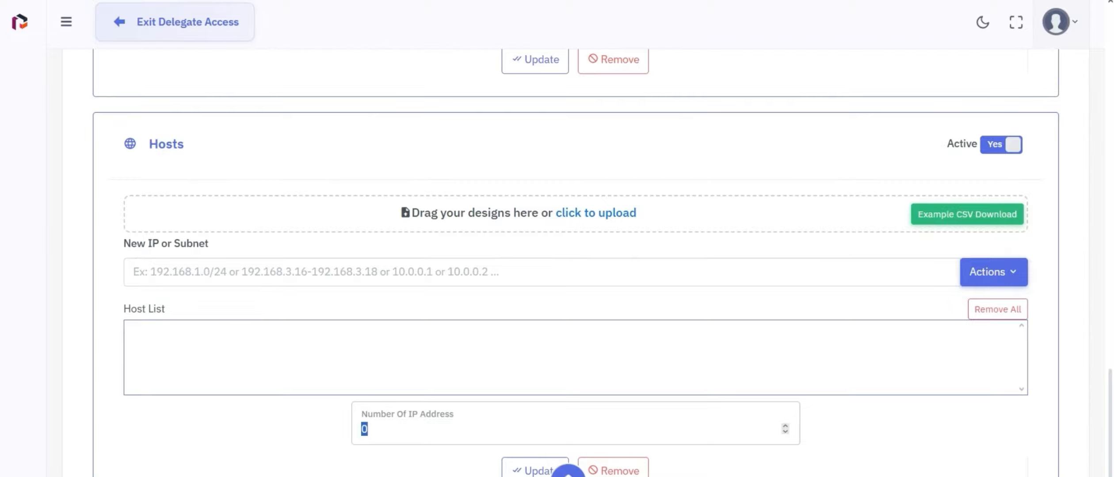
pyautogui.write('512')
pyautogui.click(514, 472)
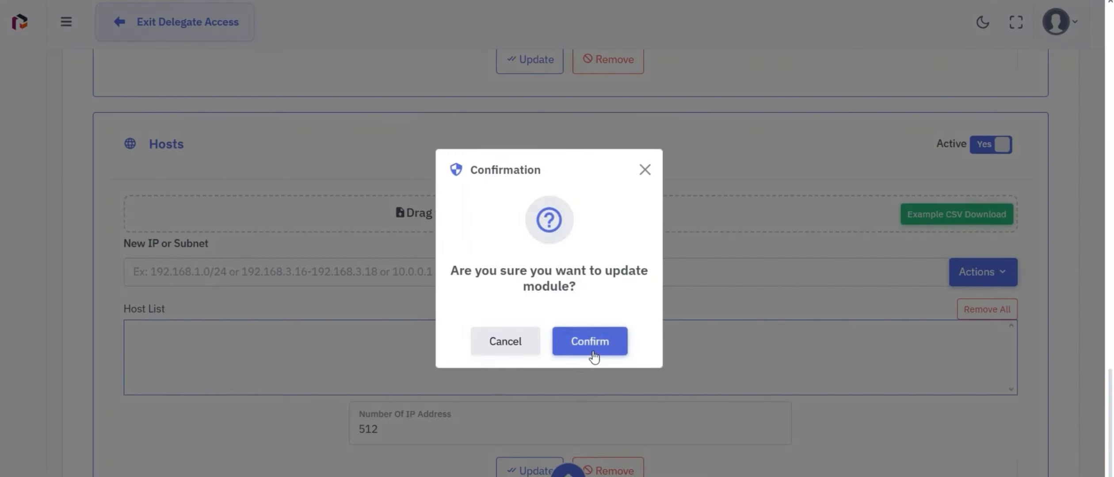
pyautogui.click(594, 348)
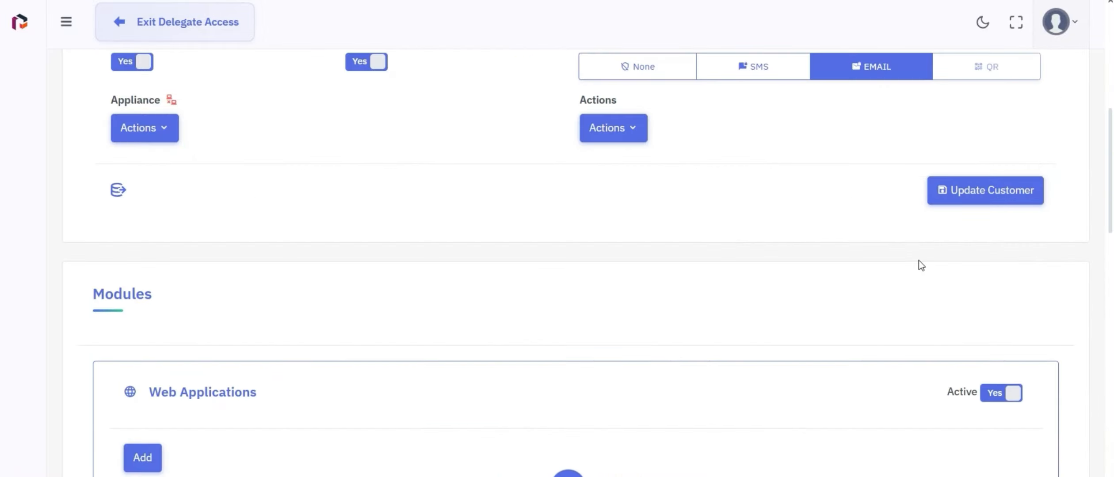
# Set Coslat's Web Applications quota to 9 in the Quotas panel.
pyautogui.click(617, 134)
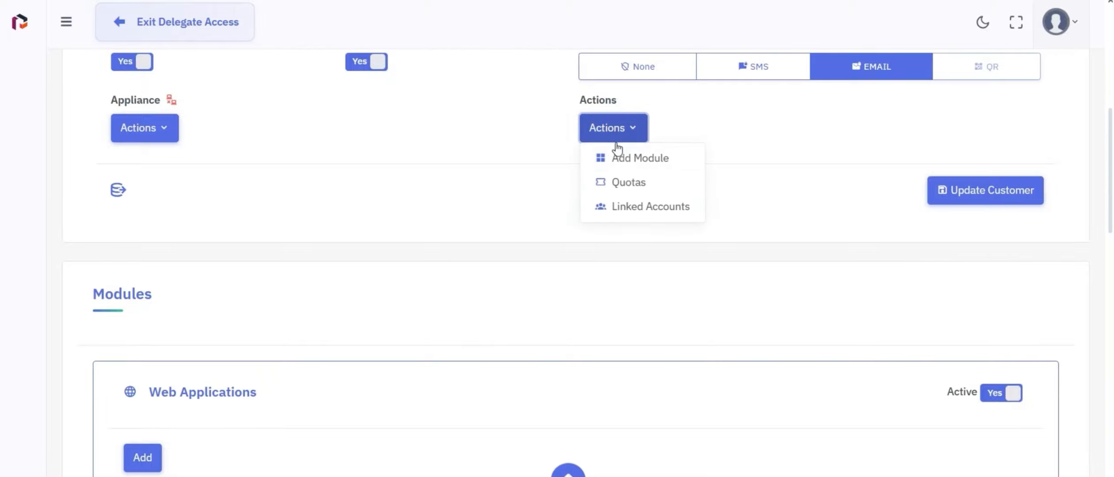
pyautogui.click(623, 181)
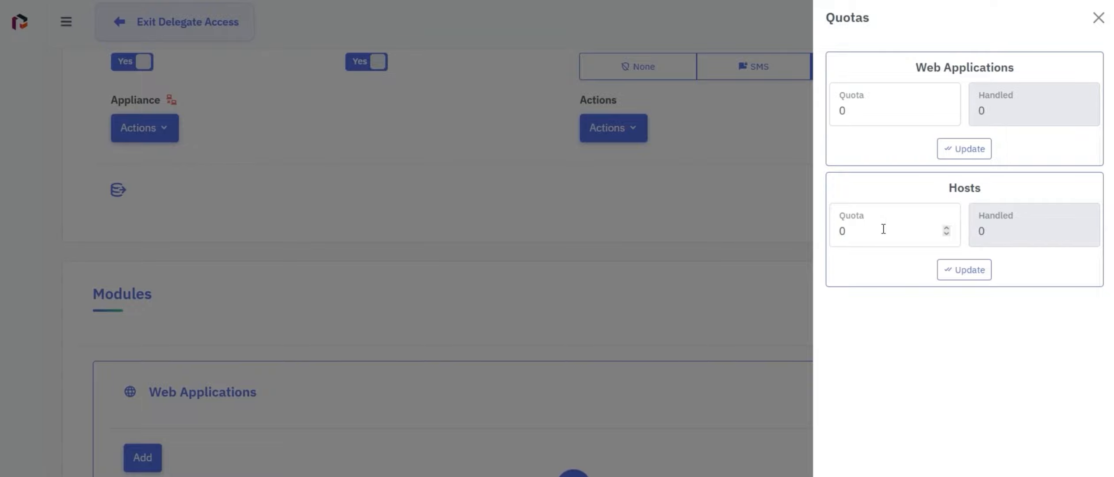
pyautogui.doubleClick(842, 111)
pyautogui.write('9')
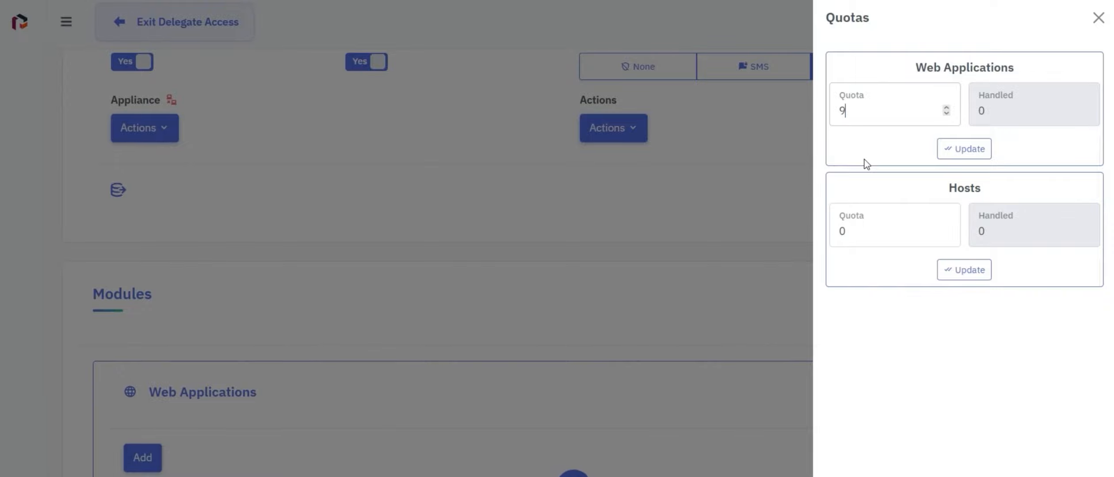
pyautogui.click(973, 158)
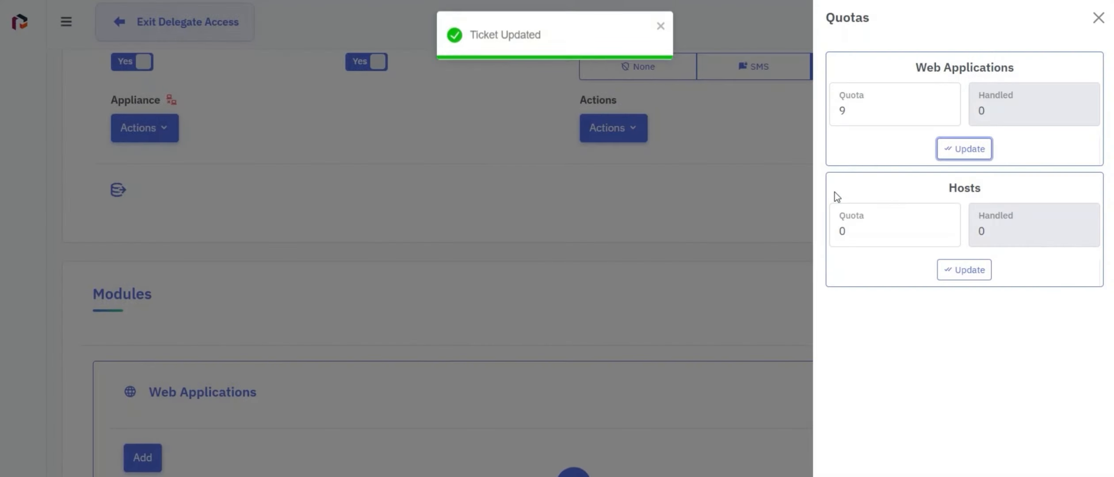
# Save the Hosts quota at 3 and close the quotas panel.
pyautogui.doubleClick(844, 234)
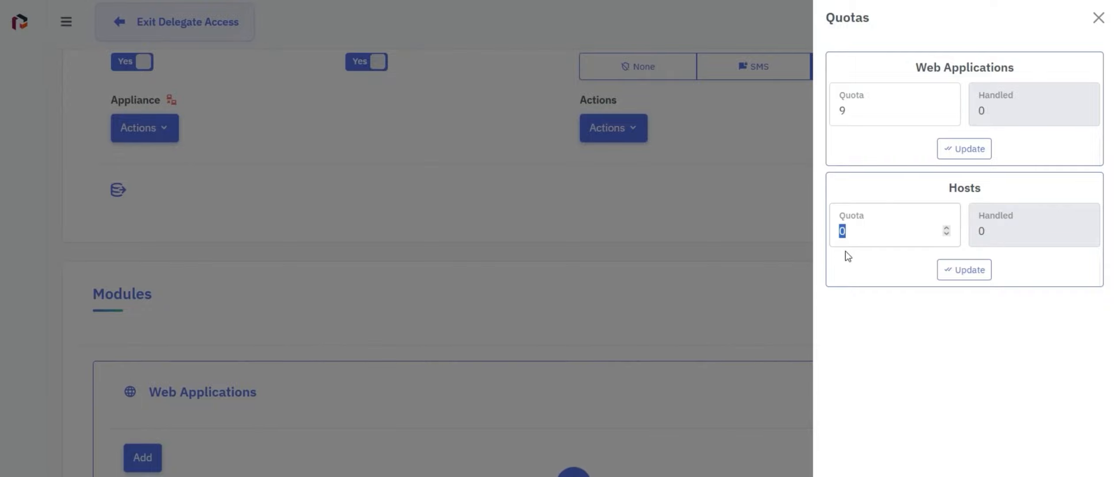
pyautogui.click(962, 270)
pyautogui.click(619, 343)
pyautogui.click(1097, 18)
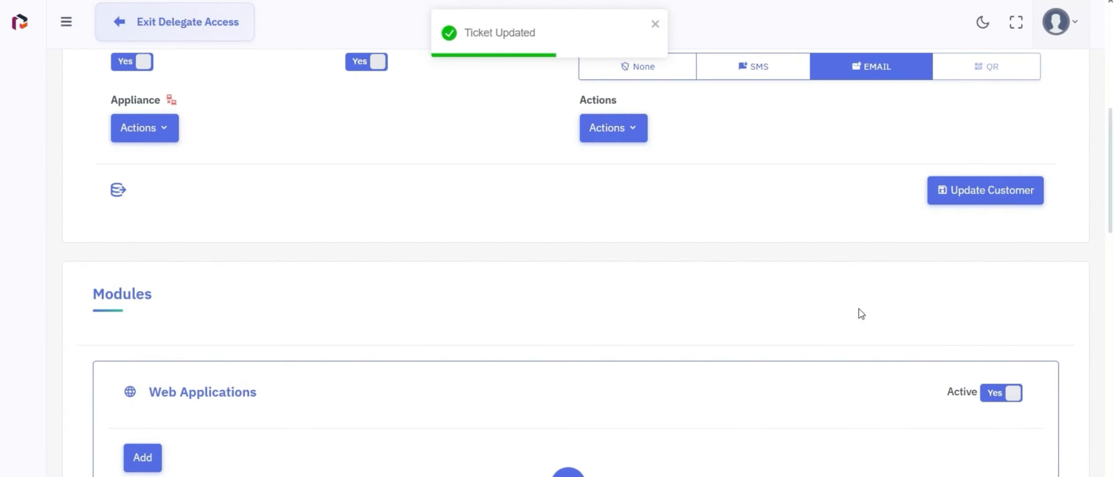
pyautogui.scroll(-5, 549, 263)
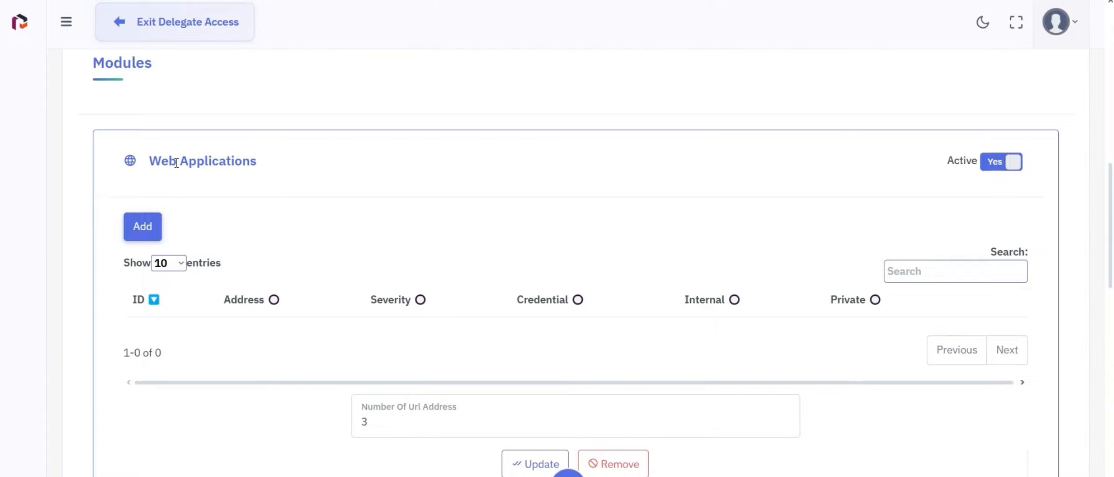
pyautogui.click(144, 234)
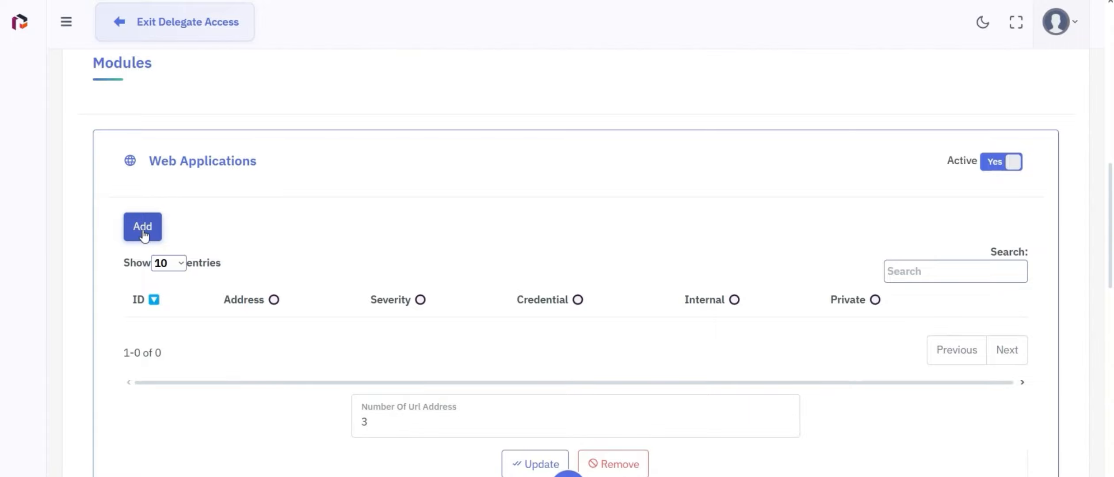
pyautogui.scroll(-2, 423, 398)
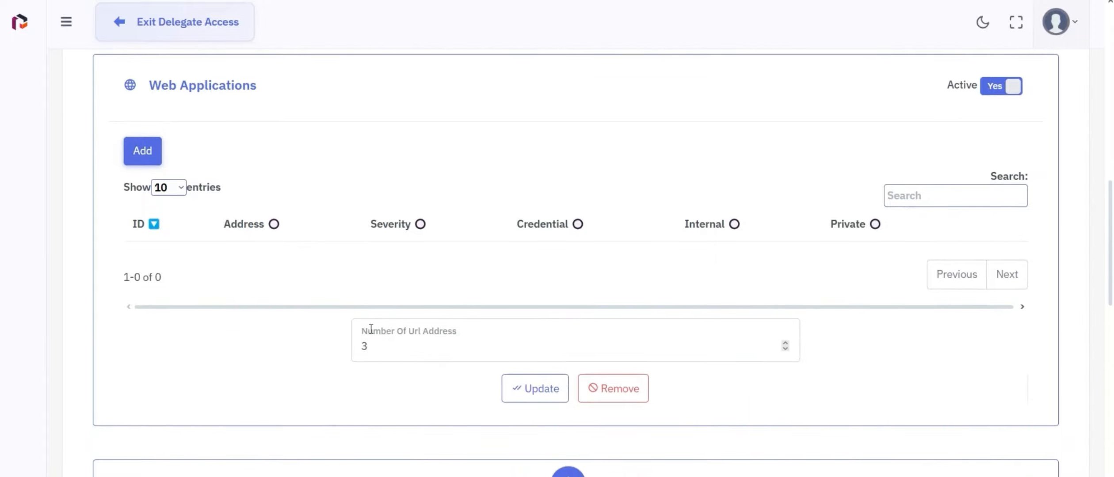
pyautogui.click(152, 160)
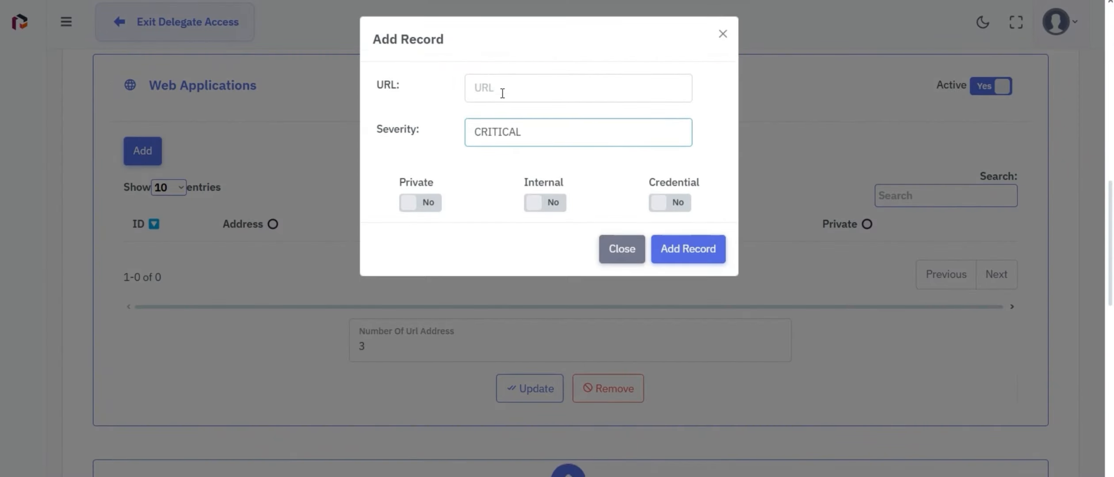
pyautogui.click(502, 93)
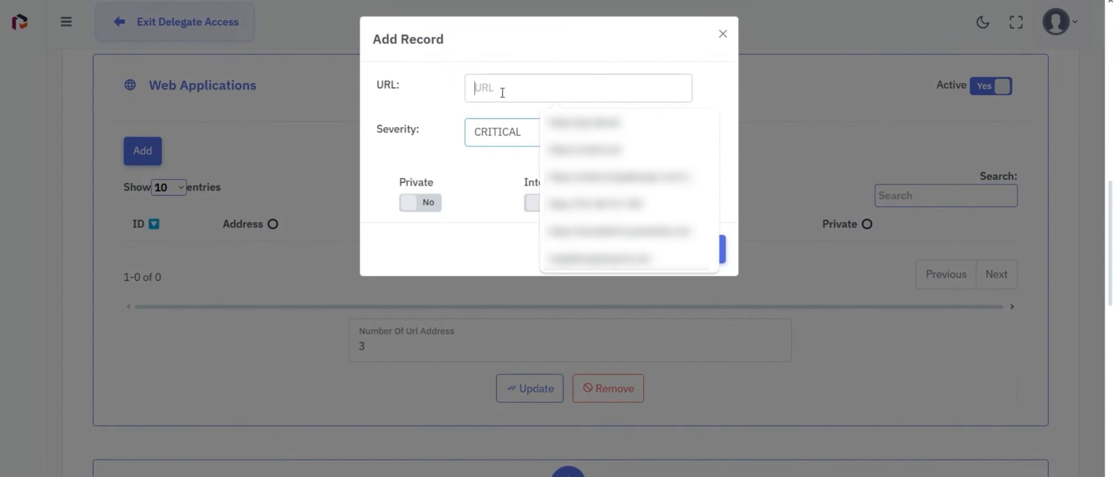
pyautogui.click(572, 131)
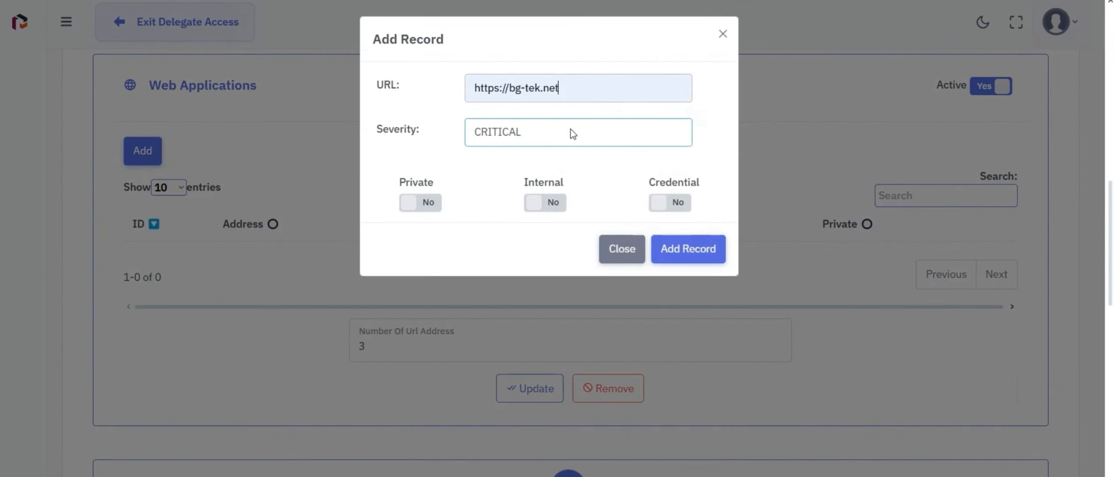
pyautogui.click(719, 252)
pyautogui.click(603, 348)
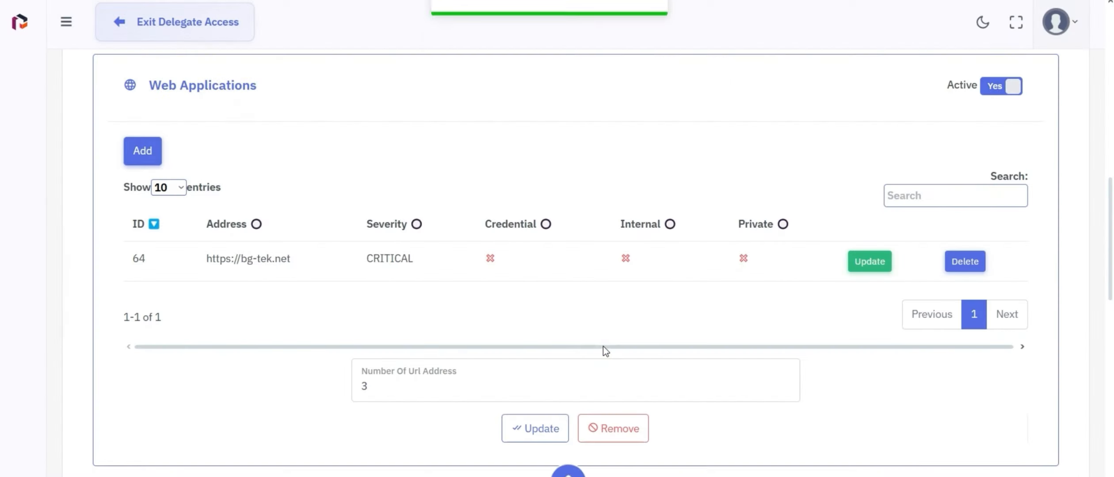
pyautogui.scroll(-10, 576, 263)
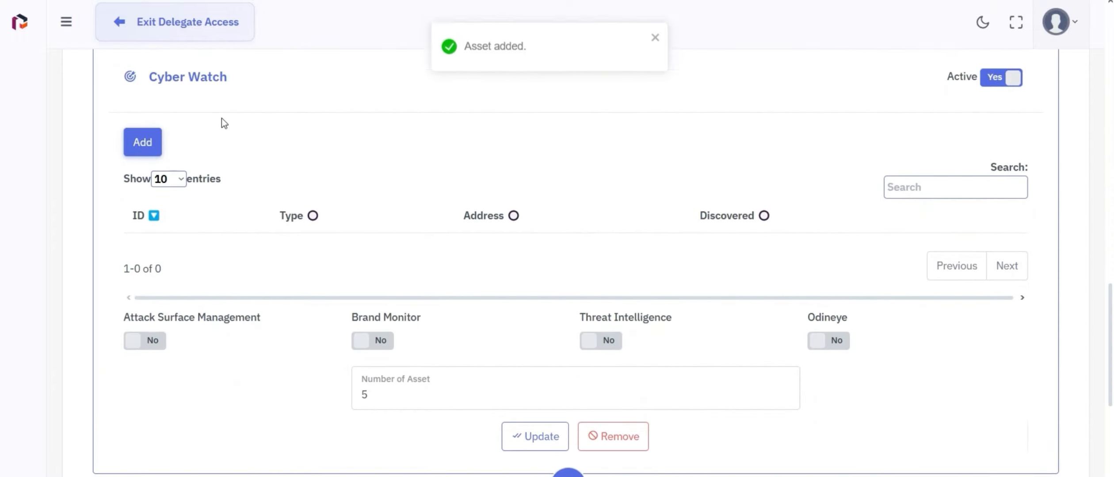
pyautogui.click(156, 144)
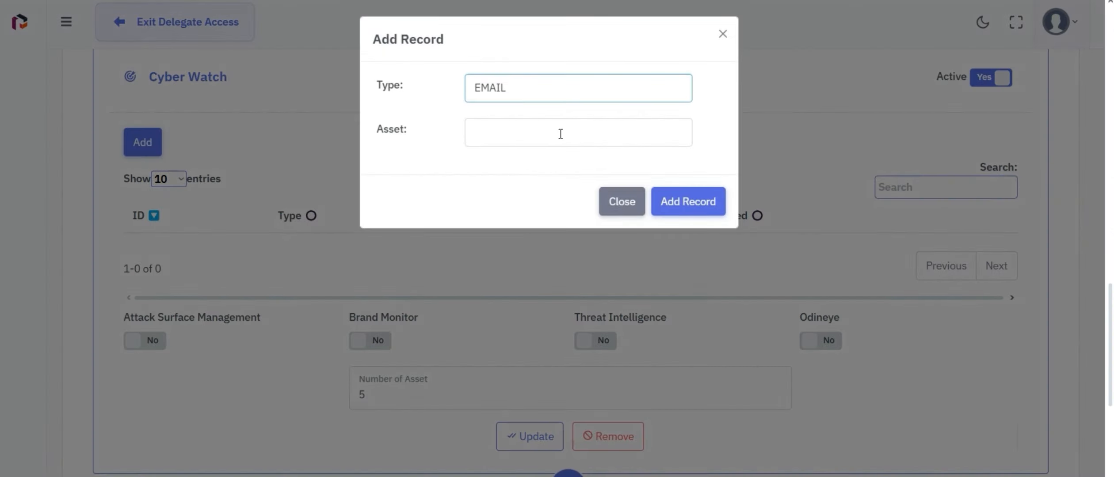
pyautogui.click(561, 94)
pyautogui.click(557, 132)
pyautogui.click(549, 138)
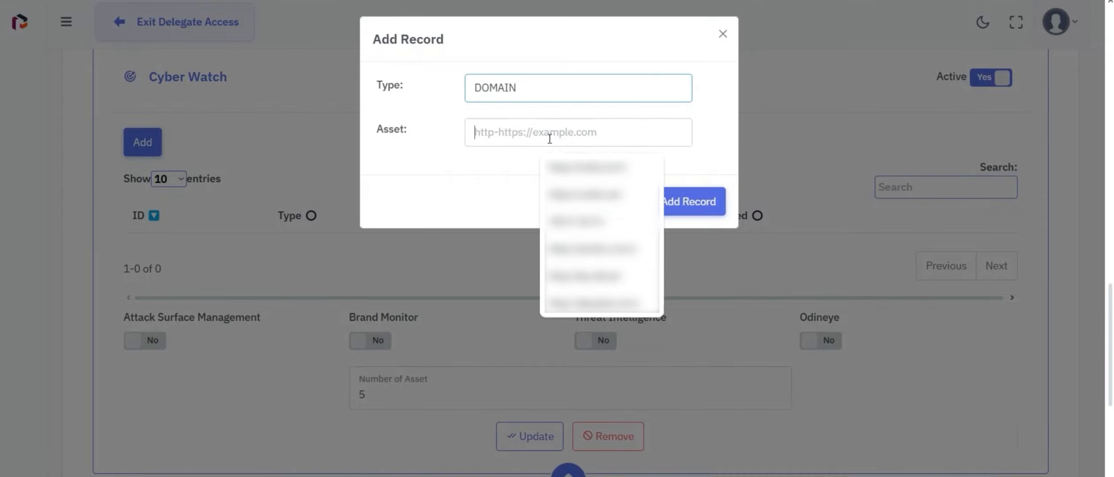
pyautogui.click(583, 194)
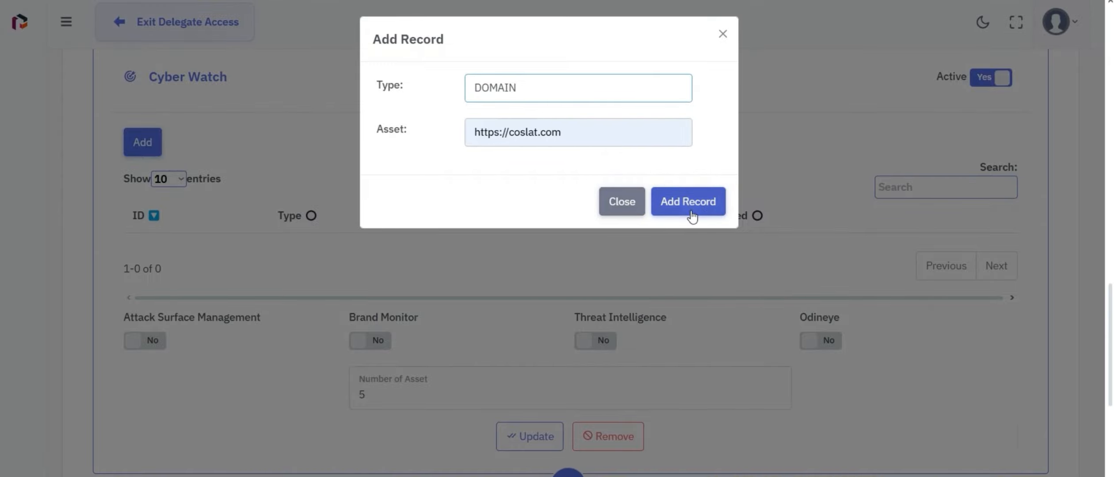
pyautogui.click(704, 211)
pyautogui.click(603, 345)
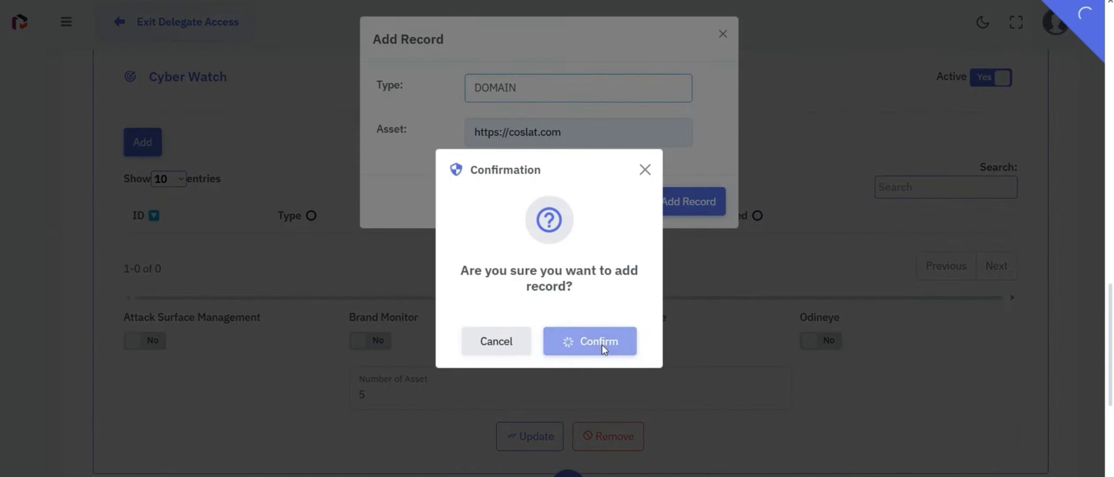
# Add an IP ADDRESS asset 185.51.36.100 to Cyber Watch.
pyautogui.scroll(-1, 603, 347)
pyautogui.click(136, 119)
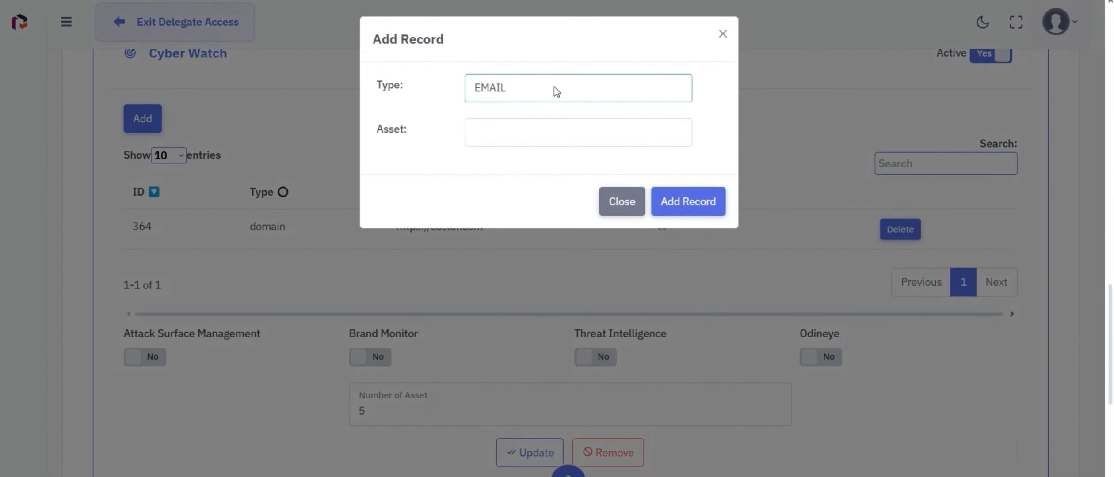
pyautogui.click(553, 90)
pyautogui.click(555, 153)
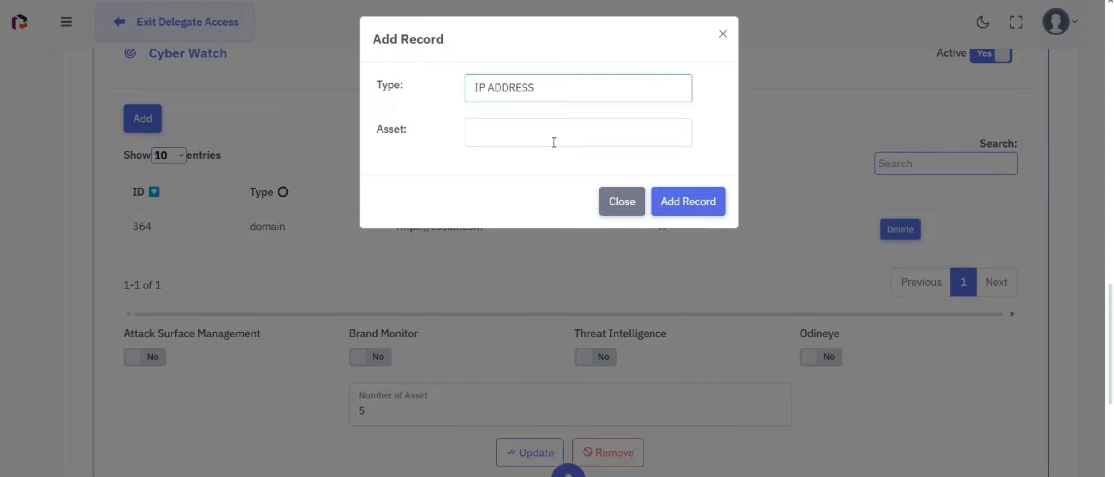
pyautogui.click(550, 137)
pyautogui.write('185.51.36.100')
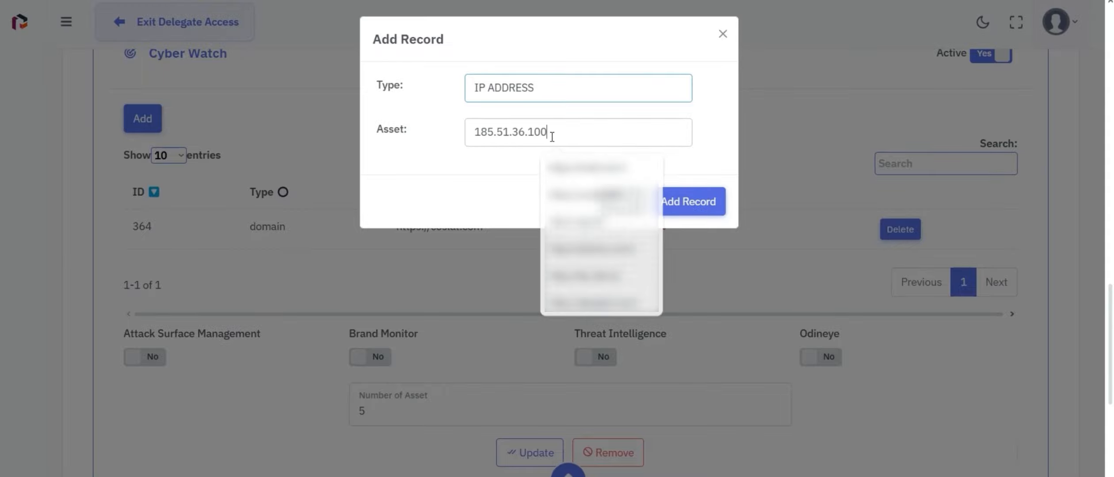
pyautogui.click(709, 214)
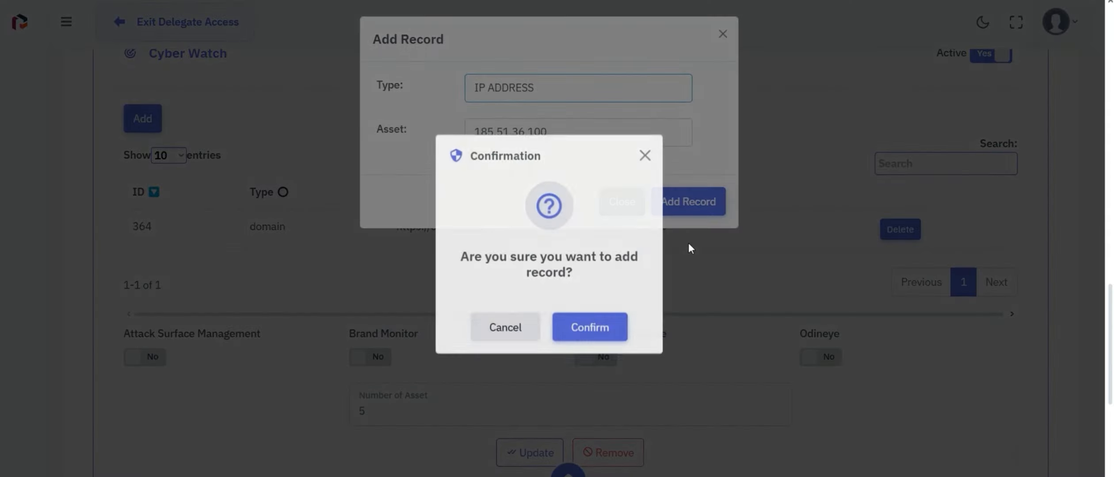
pyautogui.click(615, 336)
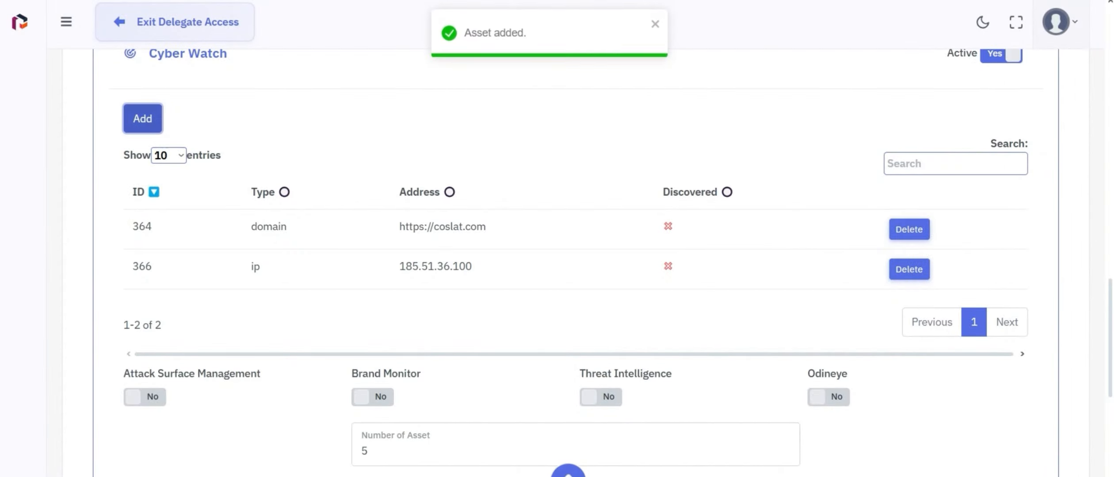
pyautogui.moveTo(1109, 291); pyautogui.dragTo(1107, 407)
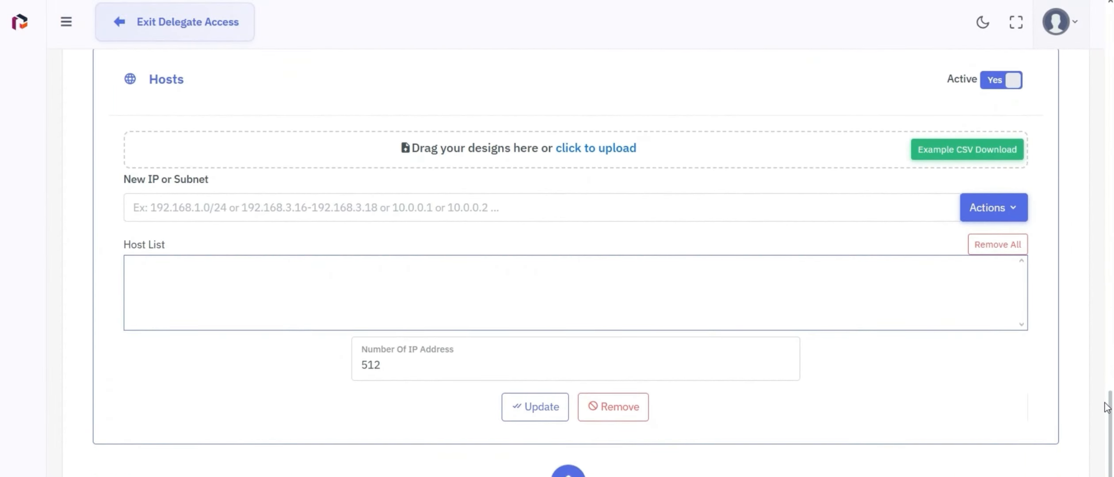
# Add 185.51.36.100 to the Hosts list as a public address.
pyautogui.click(196, 209)
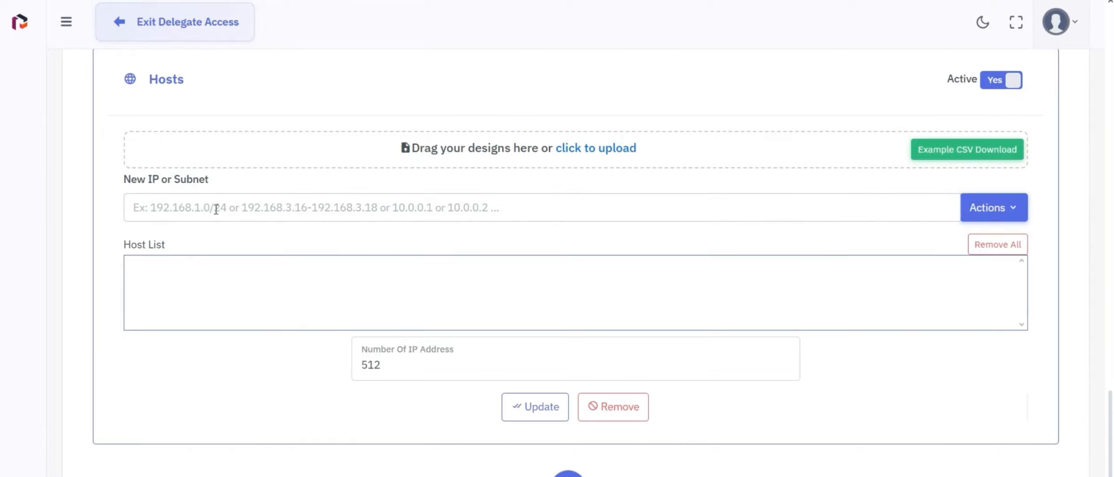
pyautogui.write('185.51.36.100')
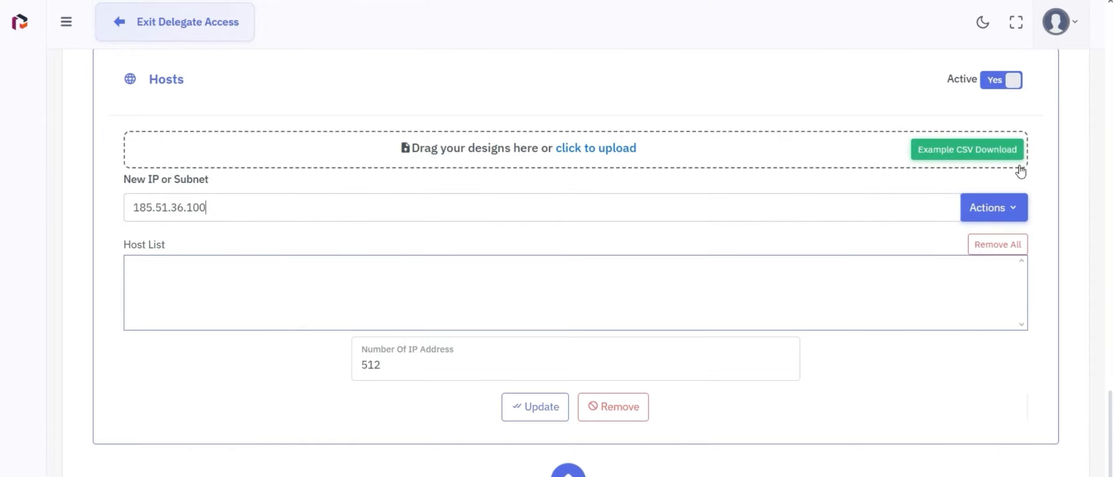
pyautogui.click(1008, 218)
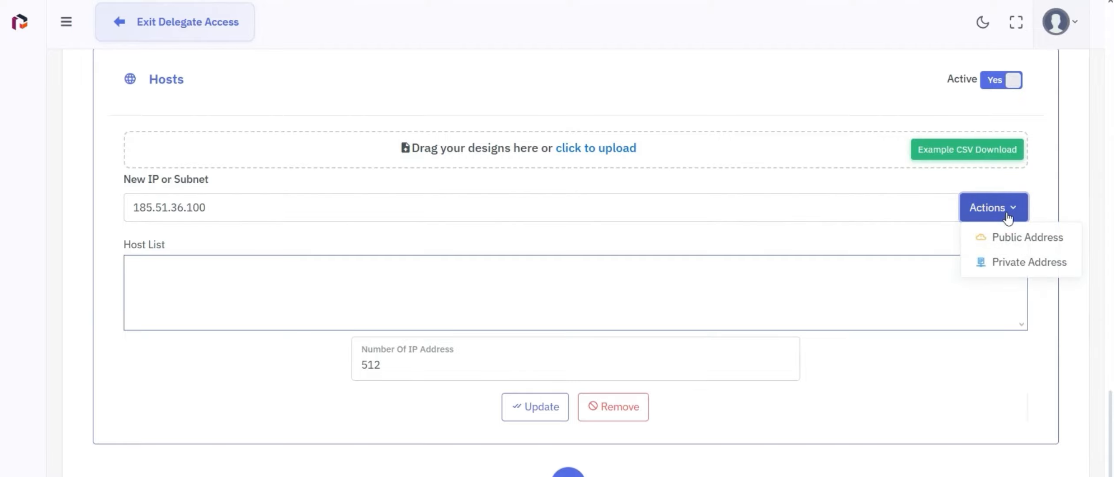
pyautogui.click(1010, 242)
pyautogui.click(616, 343)
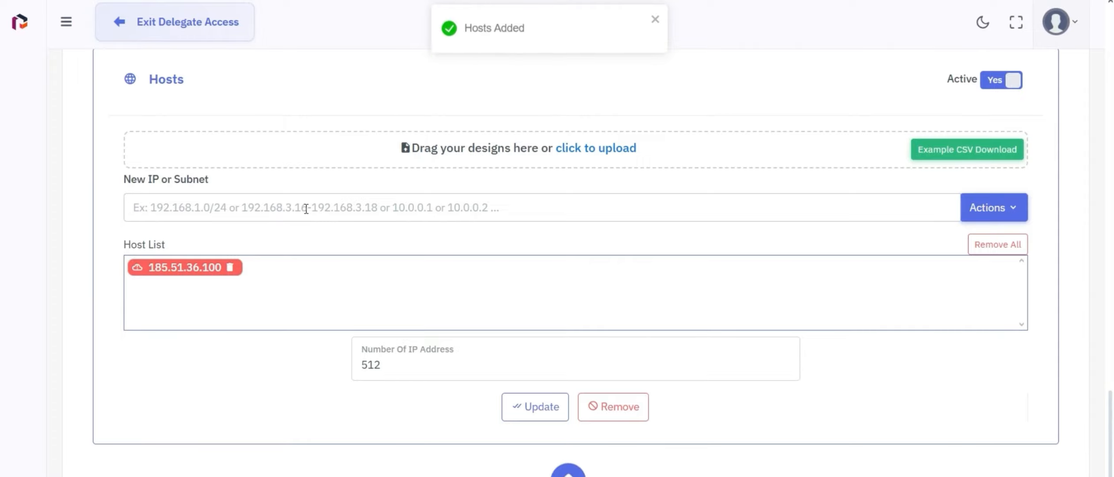
# Add the 192.168.1.0/24 range to the Hosts list as a private address.
pyautogui.write('192.168.1.0/24')
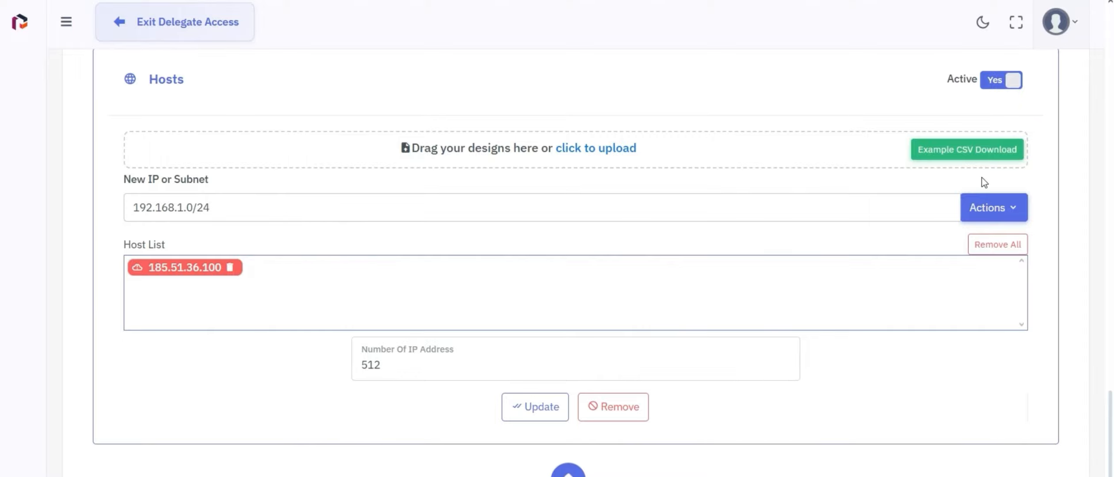
pyautogui.click(993, 211)
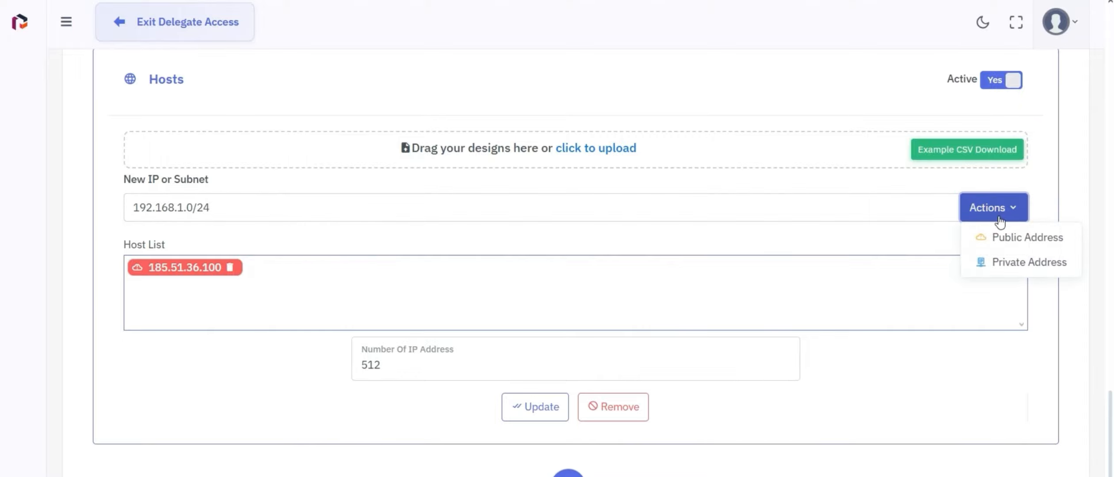
pyautogui.click(1010, 265)
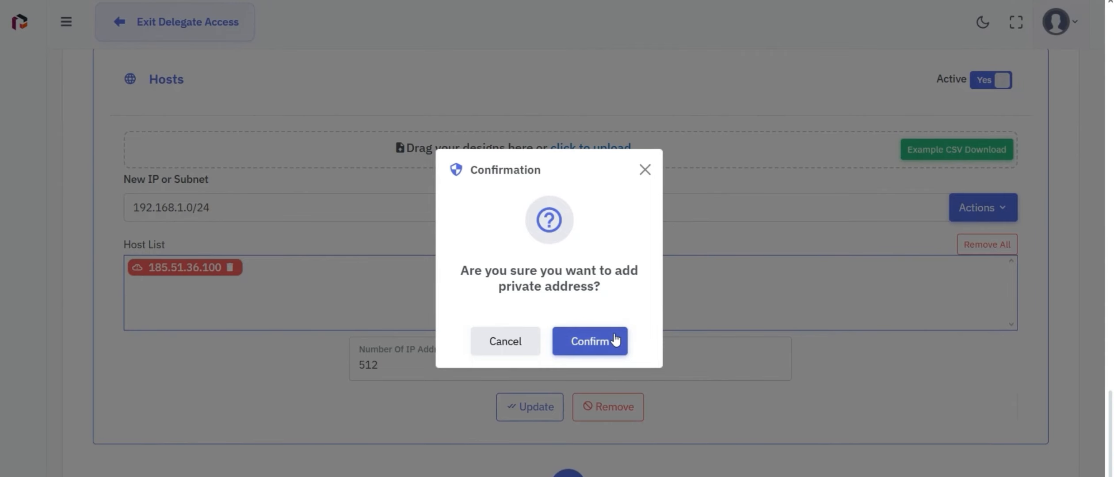
pyautogui.click(628, 342)
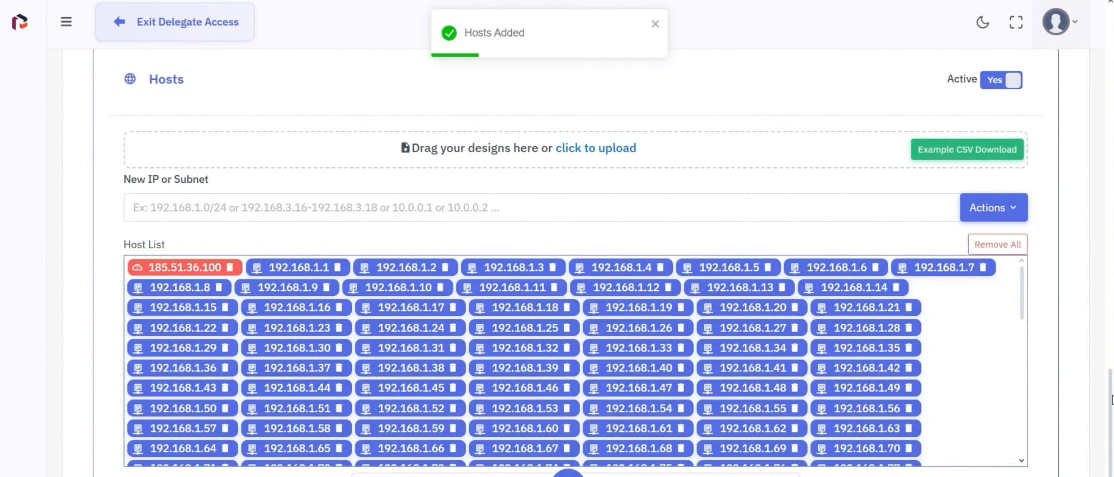
# Save the updated Hosts module and confirm.
pyautogui.scroll(-3, 1110, 442)
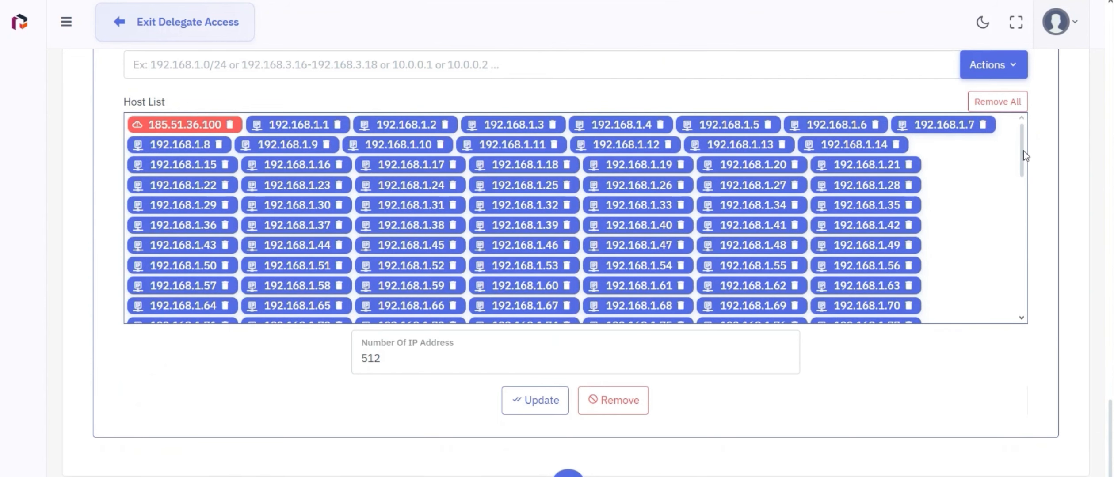
pyautogui.click(532, 408)
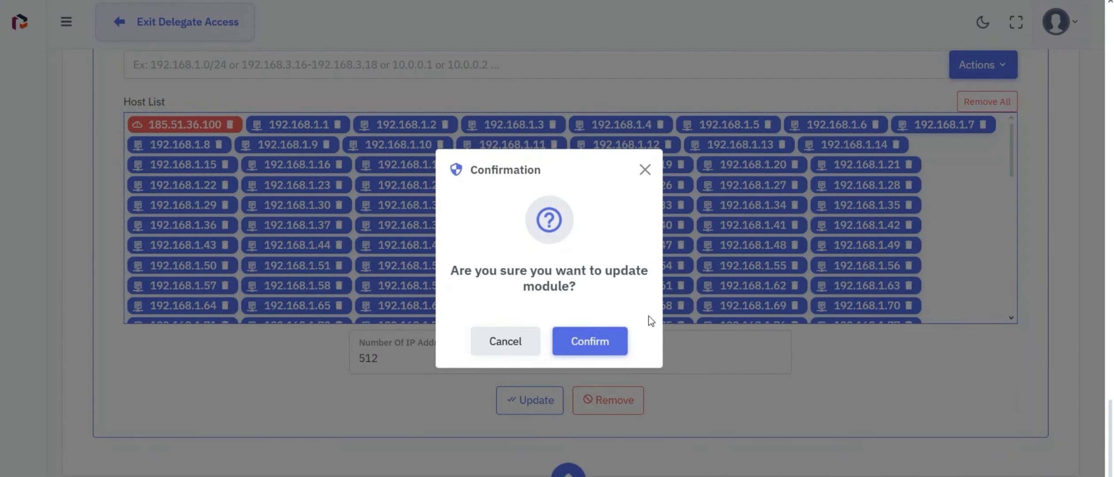
pyautogui.click(608, 344)
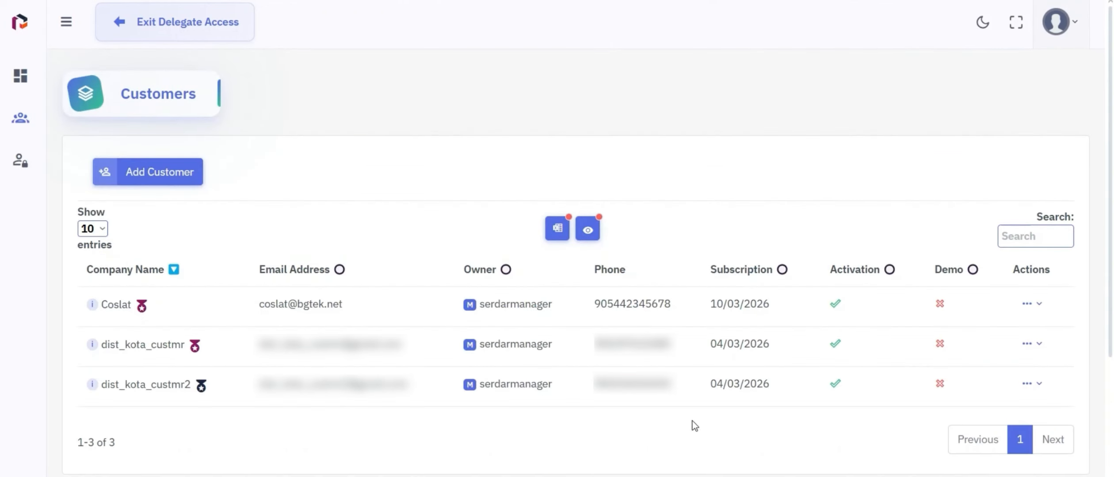
# Impersonate Coslat from its Actions menu, verifying with the authorized password.
pyautogui.click(1037, 305)
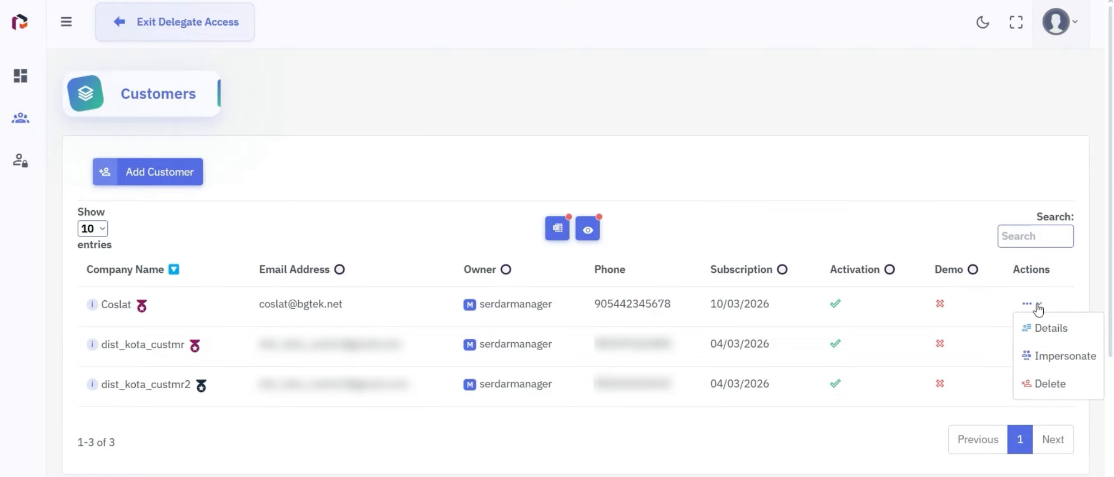
pyautogui.click(1041, 358)
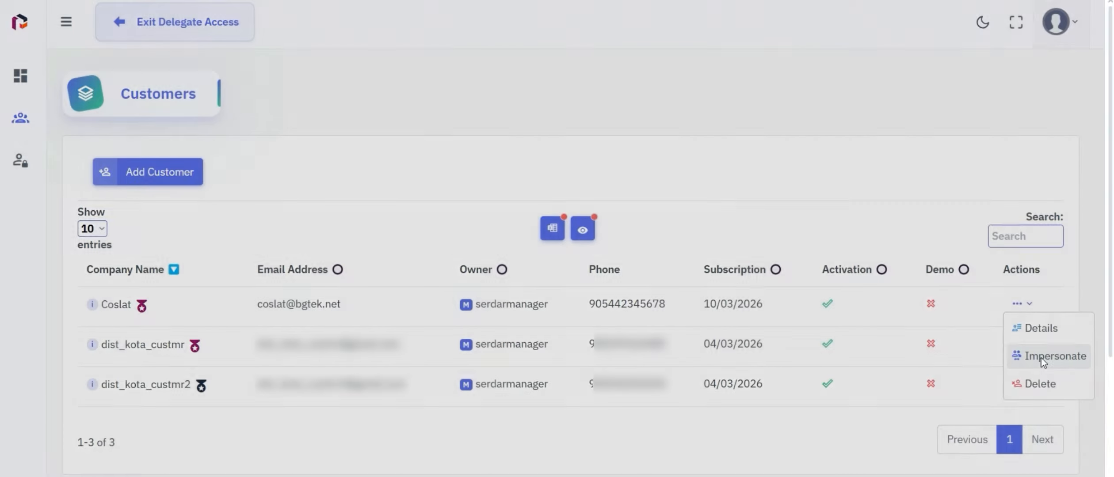
pyautogui.click(698, 251)
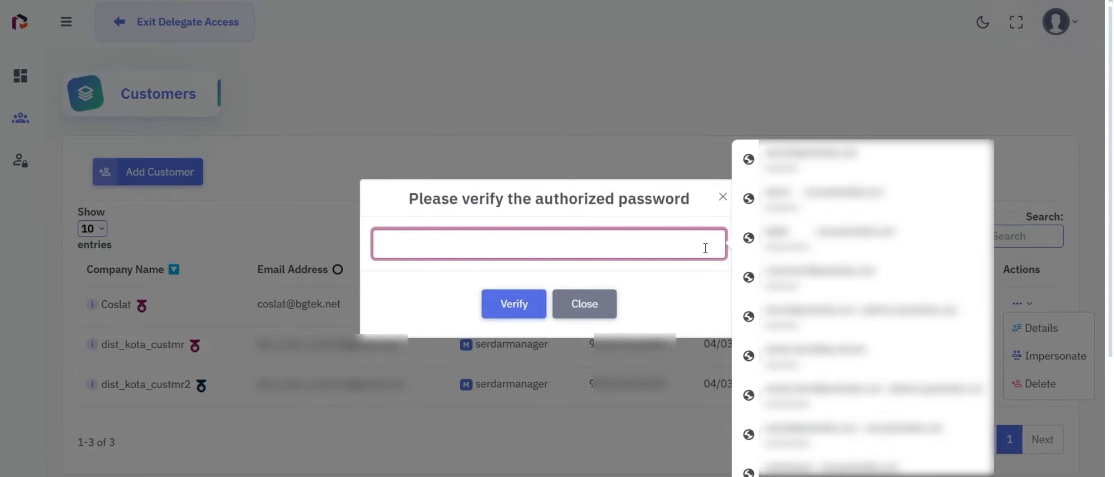
pyautogui.write('•••')
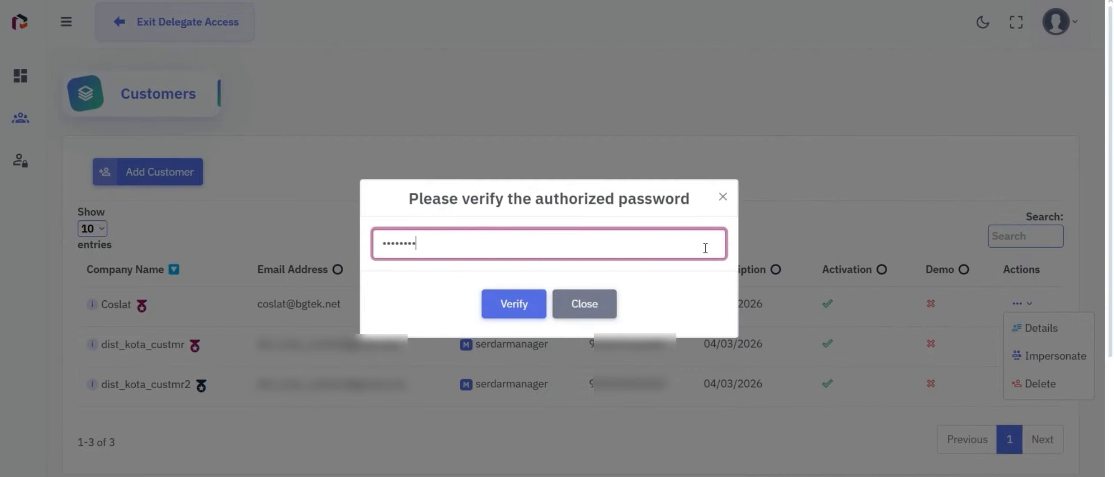
pyautogui.press('Return')
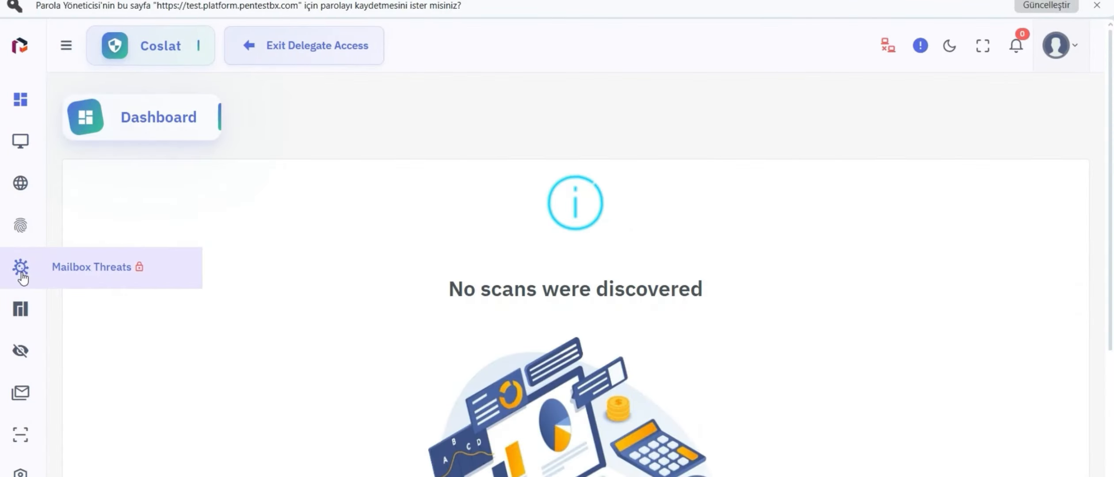
pyautogui.moveTo(13, 328)
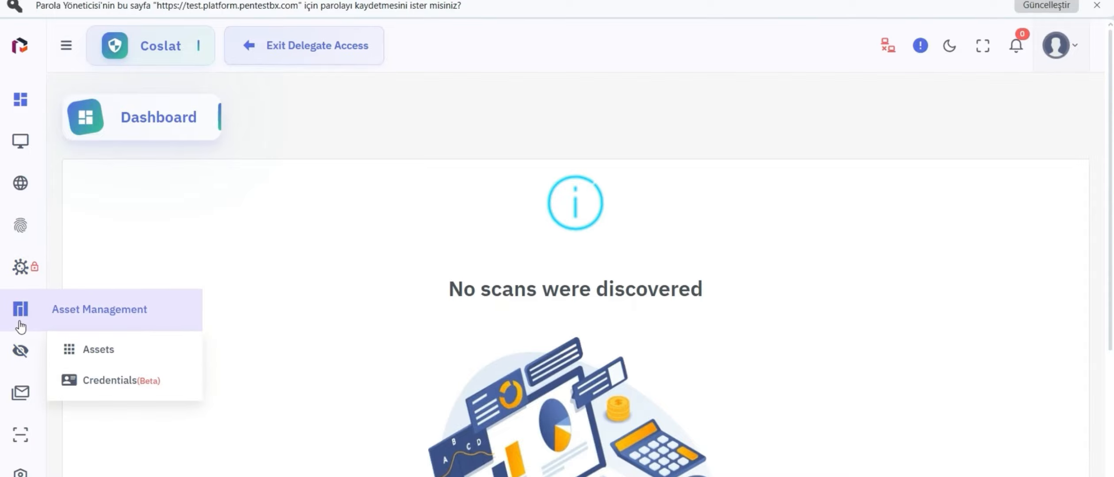
pyautogui.click(92, 351)
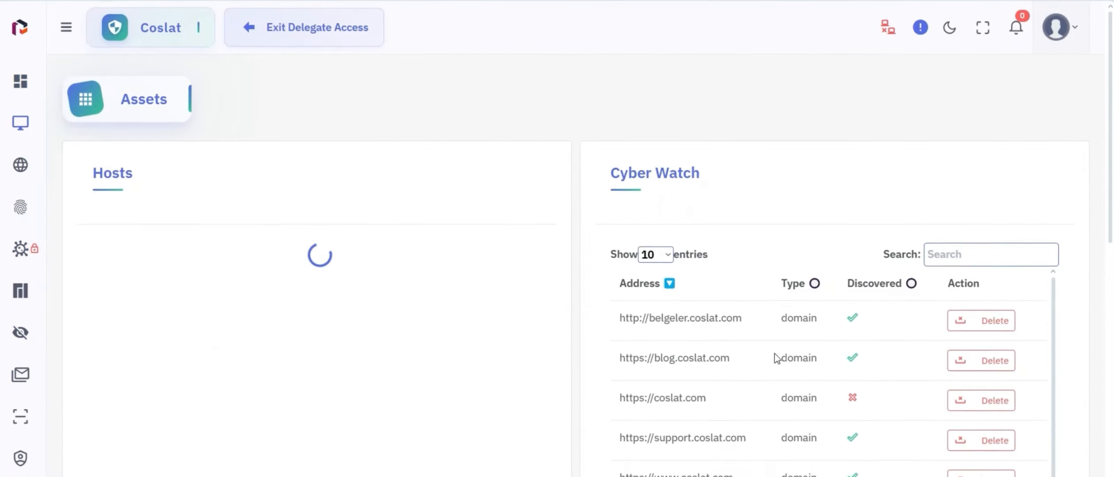
pyautogui.moveTo(1111, 152); pyautogui.dragTo(1111, 135)
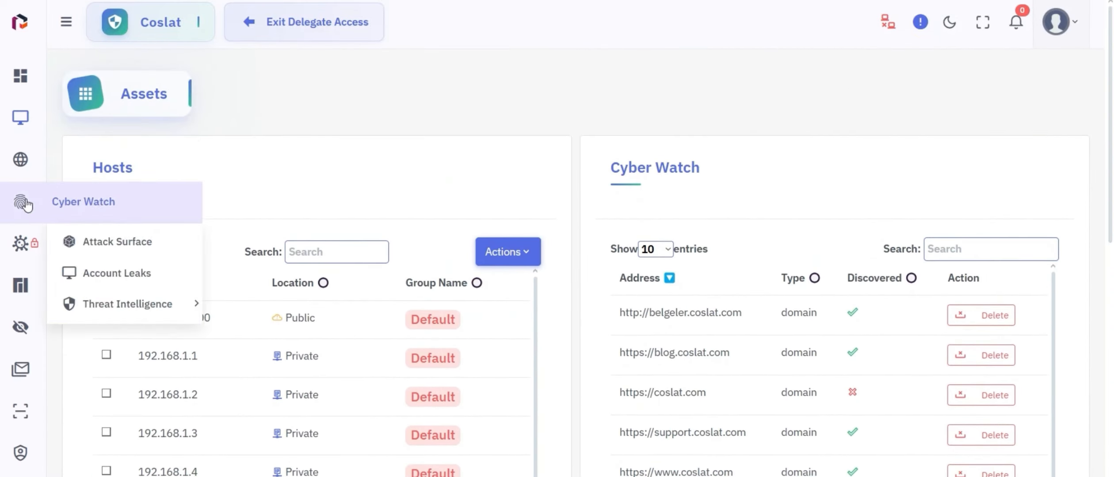
pyautogui.moveTo(36, 437)
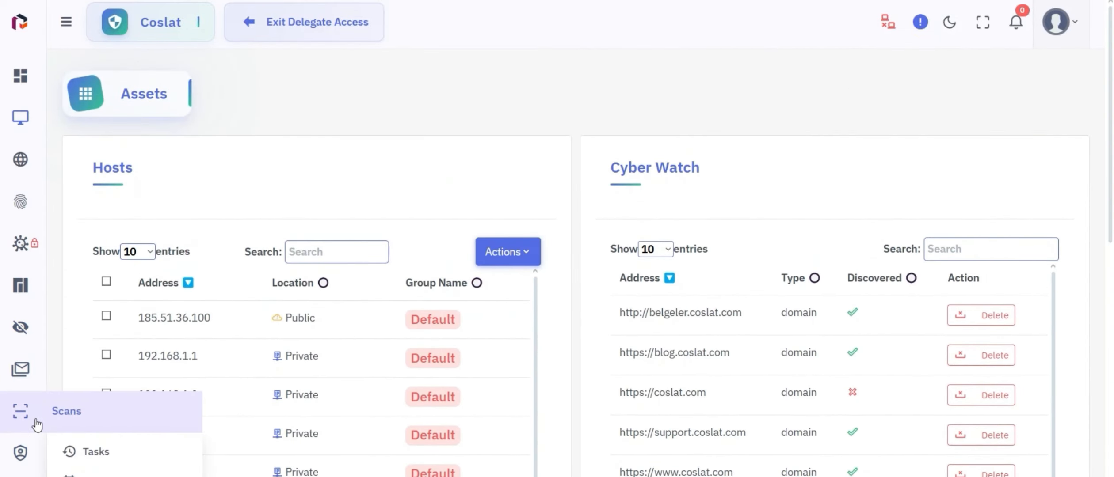
# On the Scans calendar, add an anonymous all-assets Web Applications scan for March 12, 2025, 17:47.
pyautogui.click(95, 476)
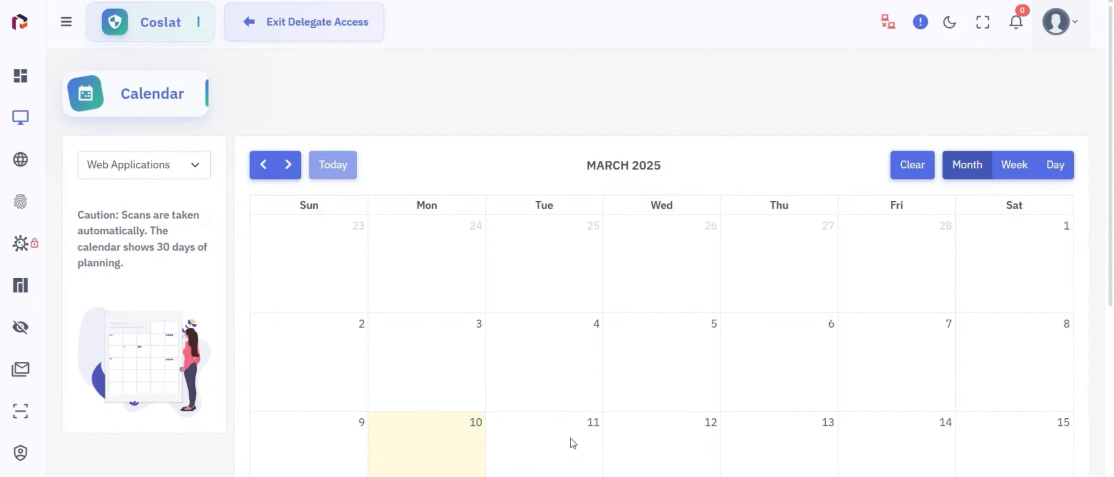
pyautogui.click(177, 173)
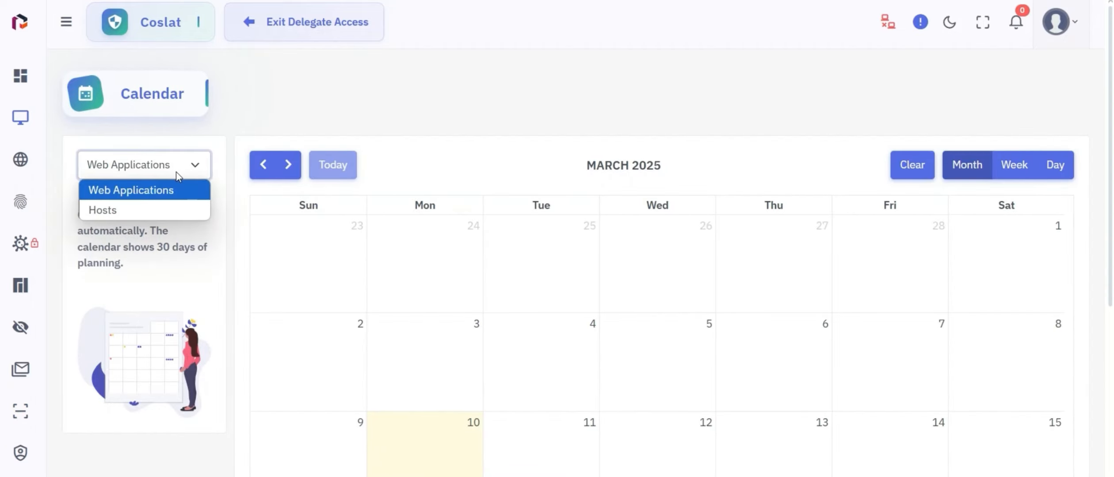
pyautogui.click(176, 195)
pyautogui.click(674, 450)
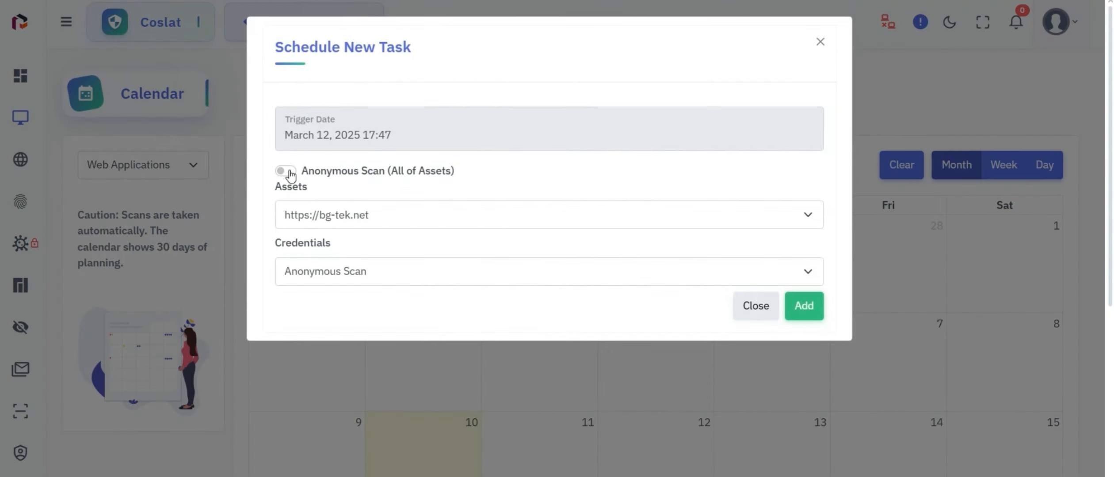
pyautogui.click(287, 172)
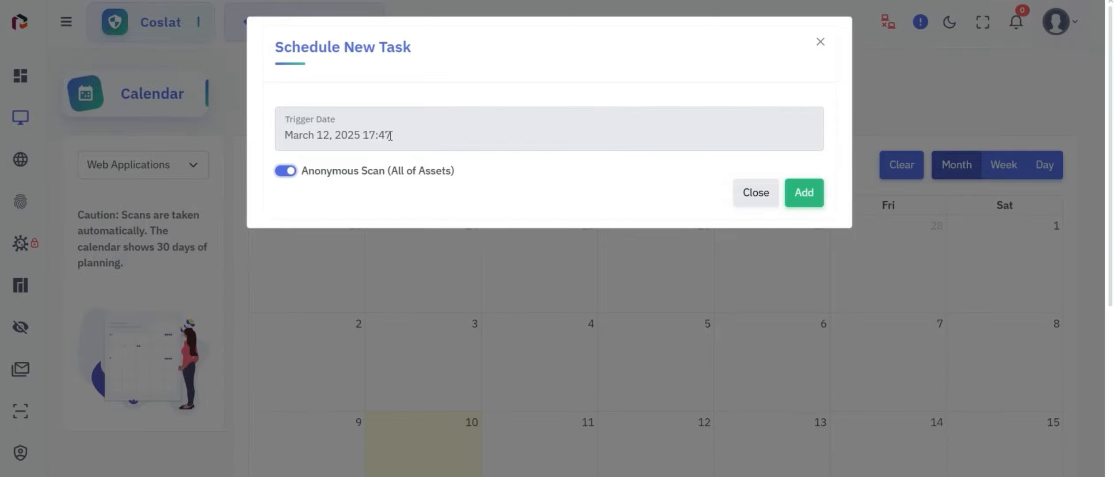
pyautogui.click(807, 199)
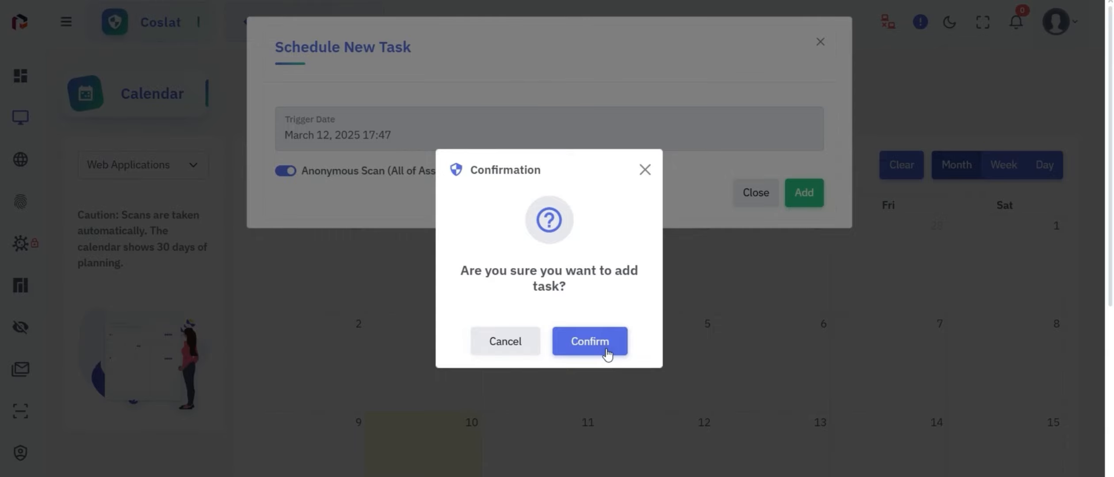
pyautogui.click(607, 351)
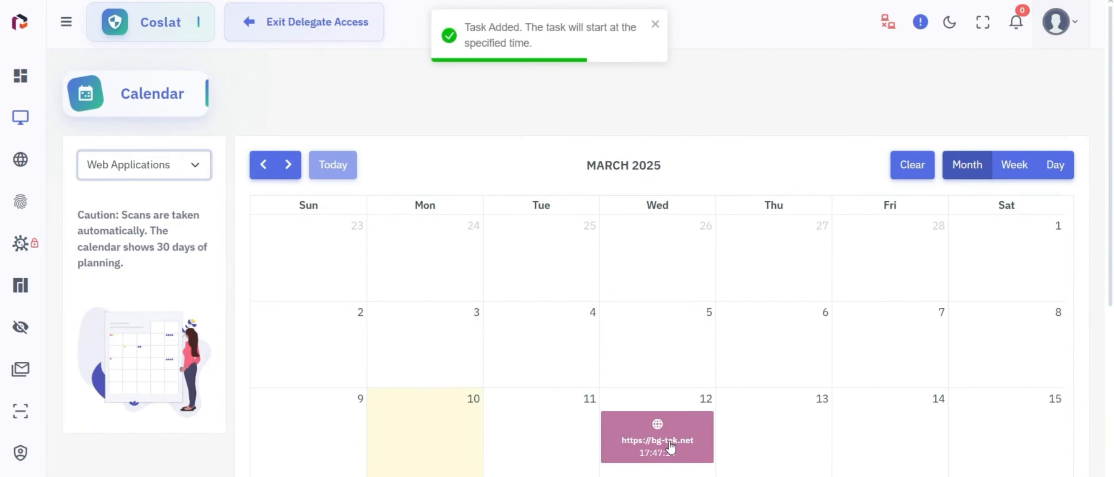
# Switch the scan calendar to Hosts and start a new task on March 14.
pyautogui.click(120, 153)
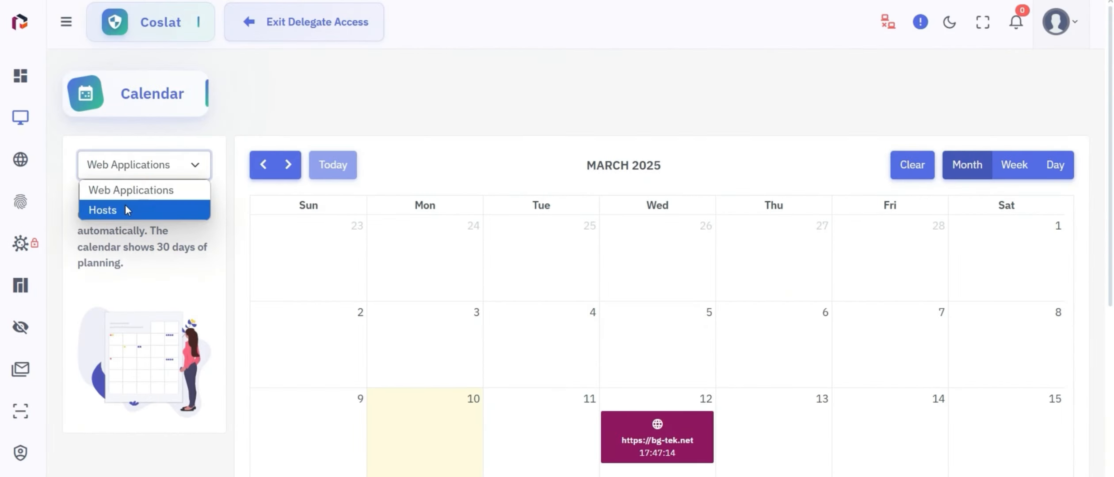
pyautogui.click(126, 205)
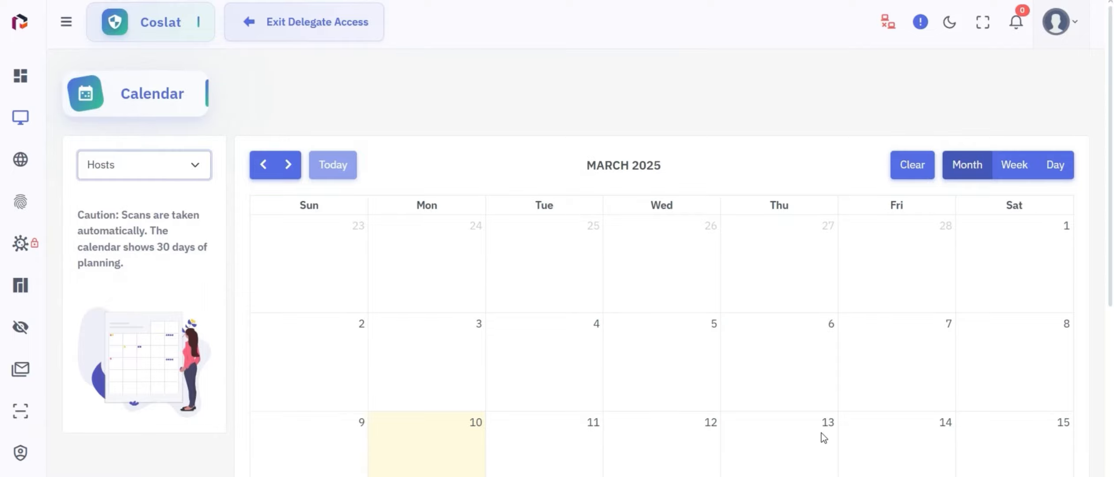
pyautogui.click(907, 435)
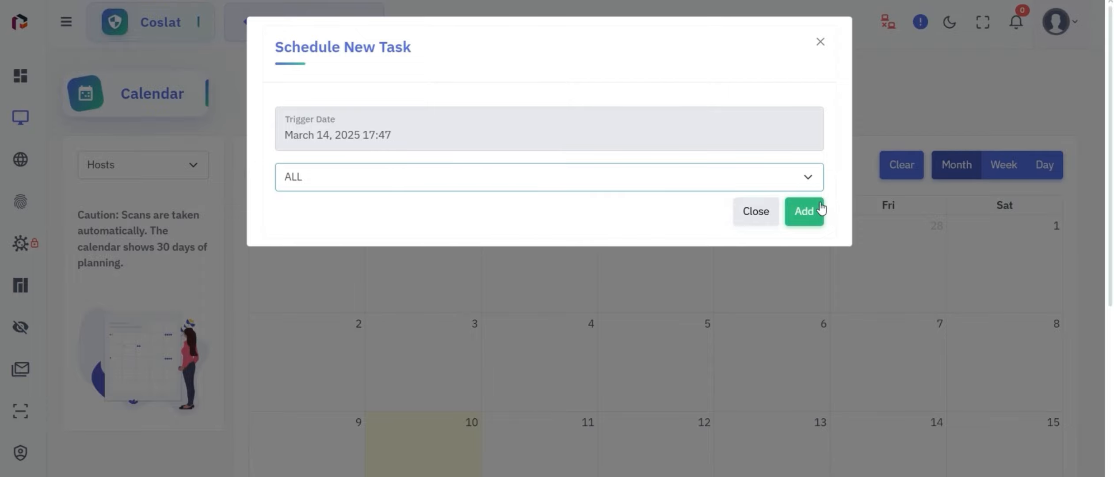
# Set the trigger time to 10:00 AM and add the all-hosts scan task.
pyautogui.click(674, 123)
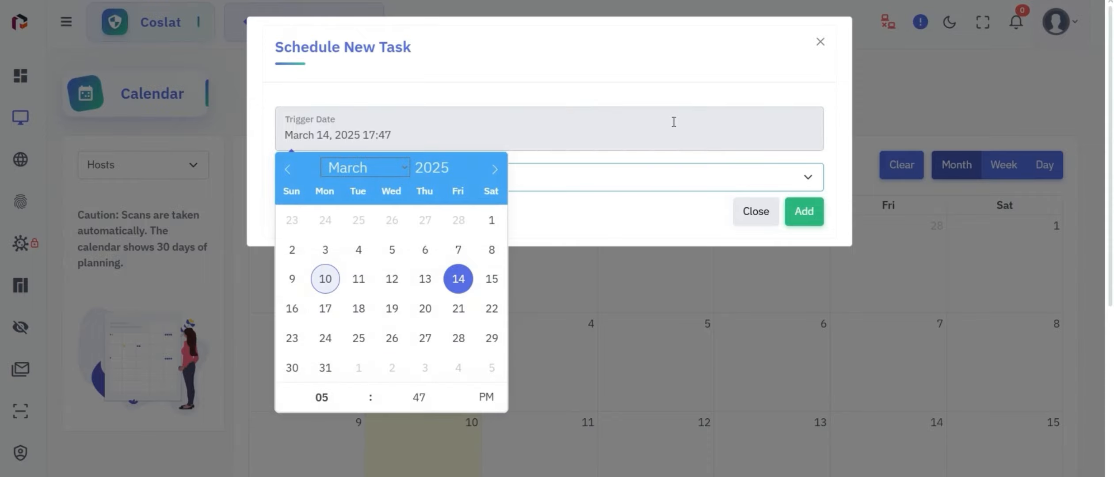
pyautogui.click(360, 393)
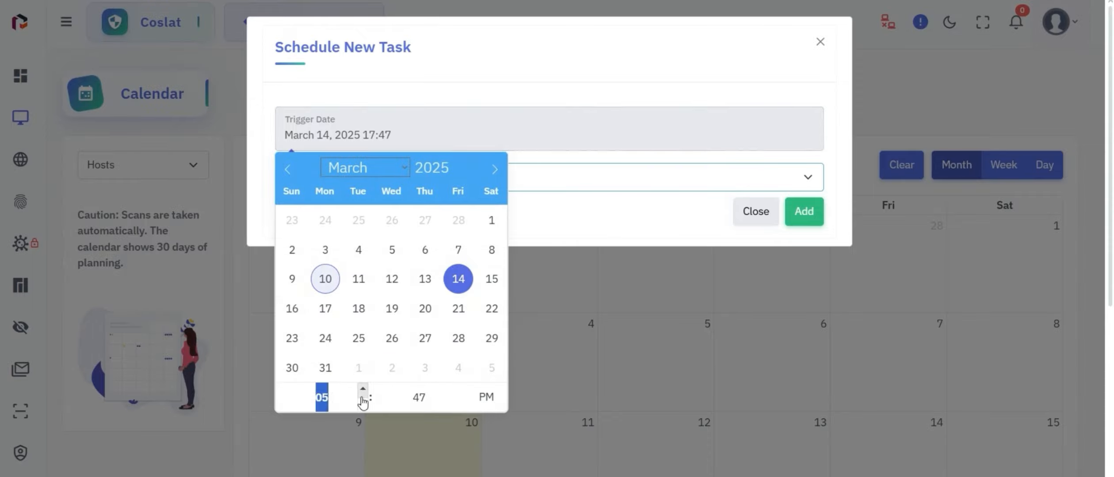
pyautogui.write('10')
pyautogui.click(425, 396)
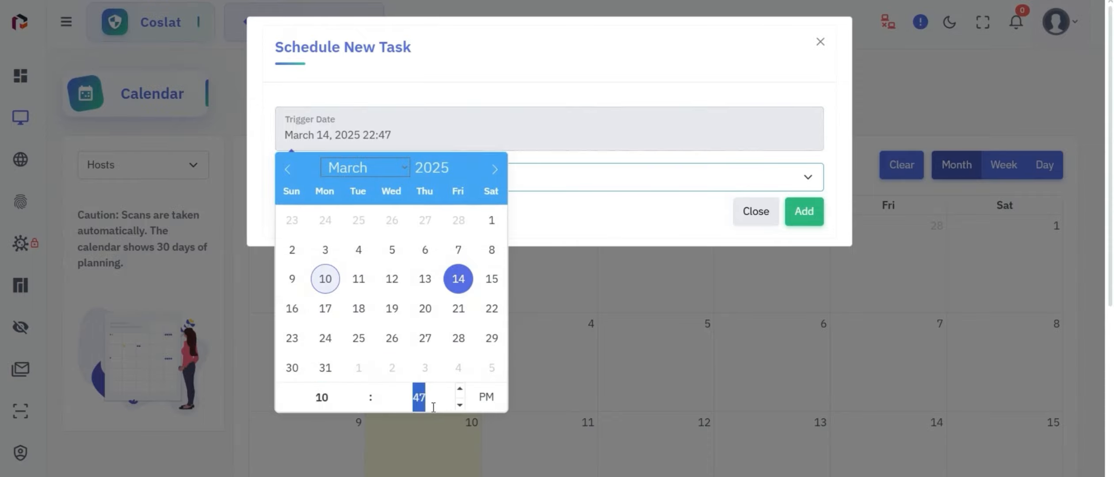
pyautogui.write('00')
pyautogui.click(488, 401)
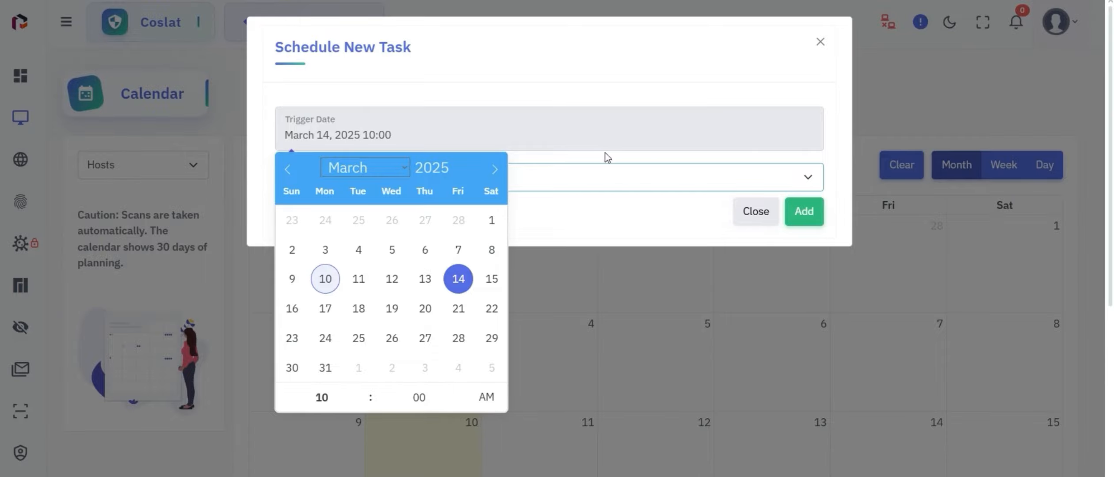
pyautogui.click(646, 226)
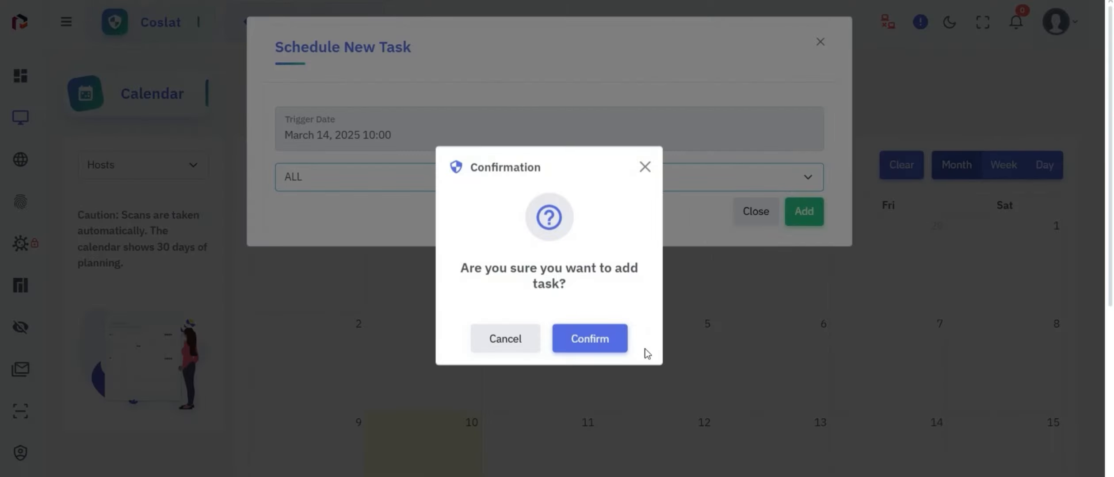
pyautogui.click(804, 213)
pyautogui.click(606, 349)
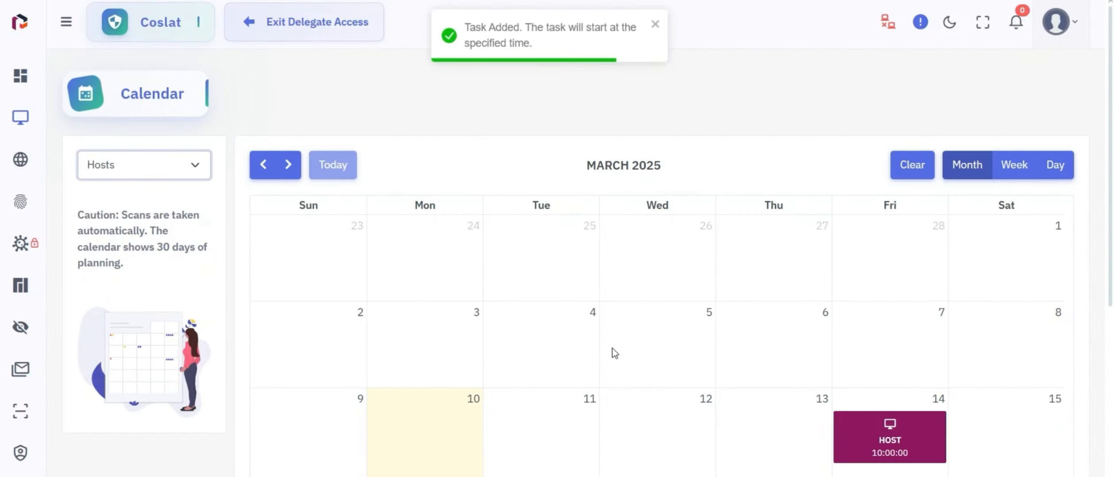